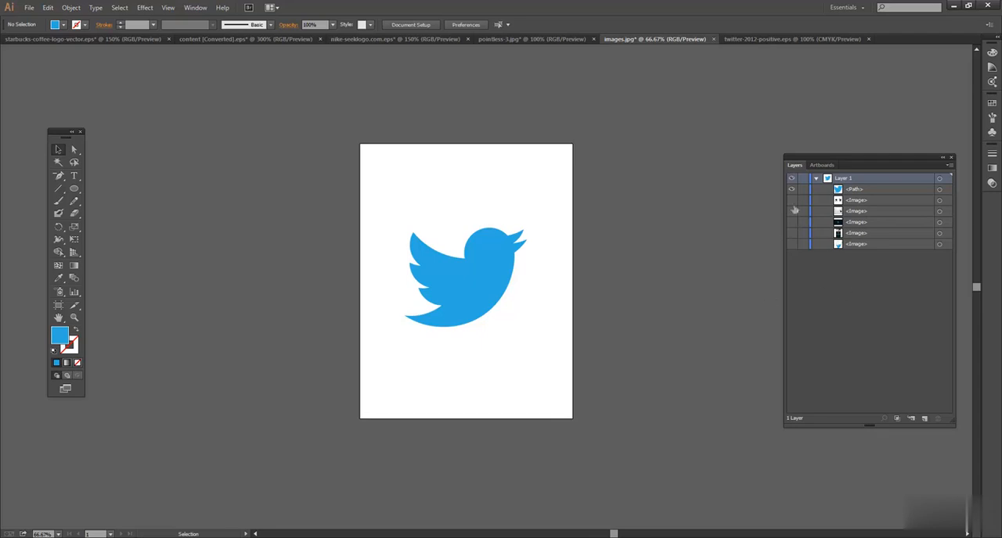
Hide the blue bird path and show the bird image with construction circles to examine it, hiding it again when done.
click(791, 190)
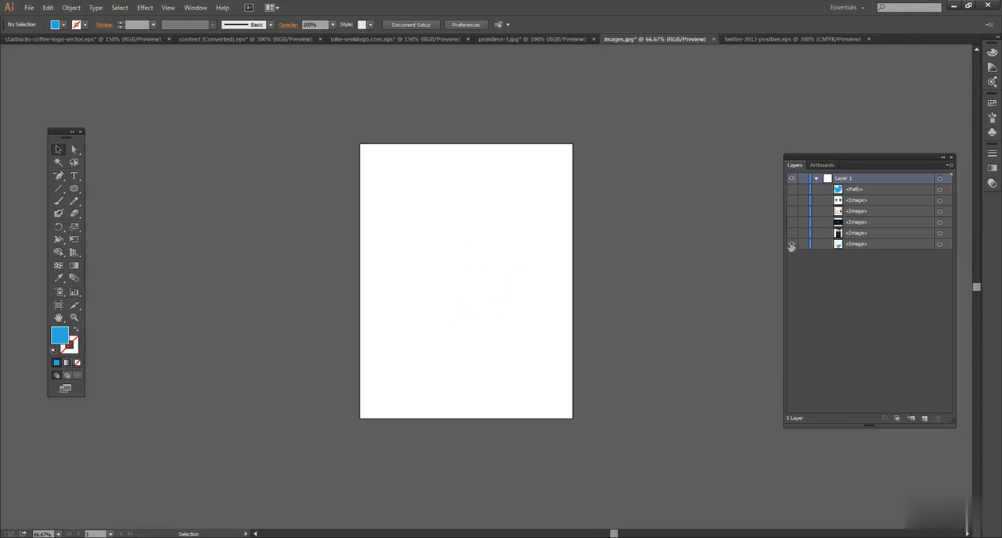
click(791, 244)
click(858, 246)
mouse_move(532, 320)
mouse_down()
mouse_move(519, 323)
mouse_move(520, 312)
mouse_up()
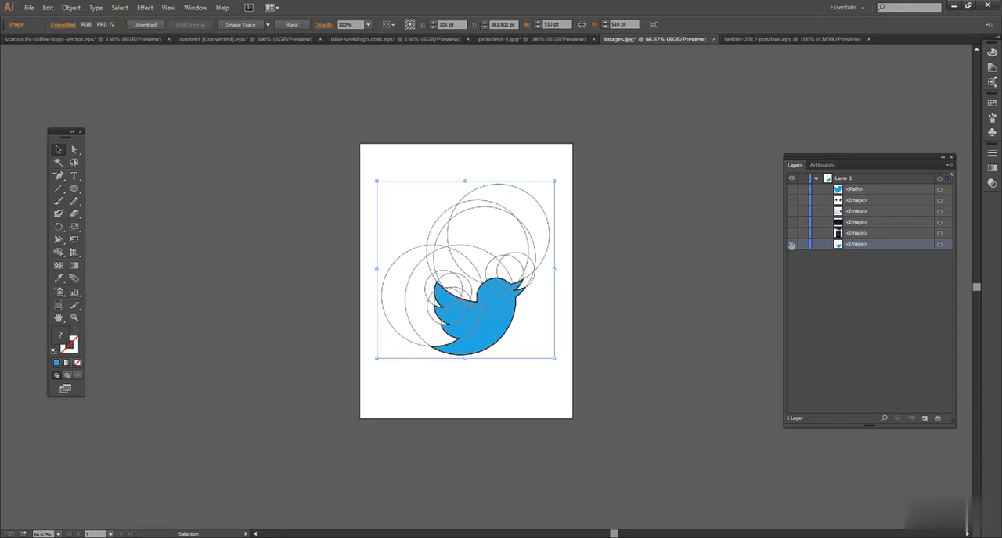
click(791, 245)
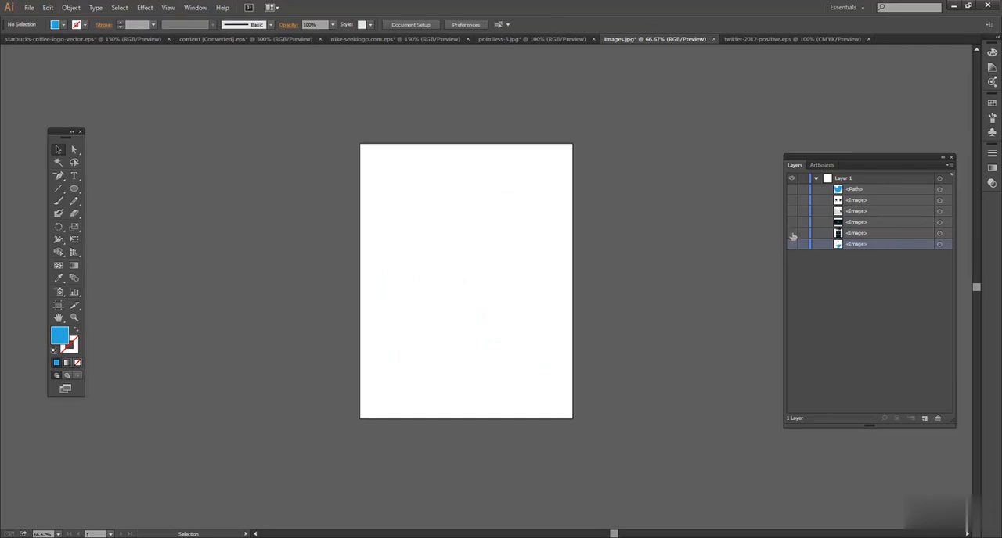
Show the shark logo image, enlarge it to about 451 by 820 pt on the artboard, and hide it again.
click(791, 234)
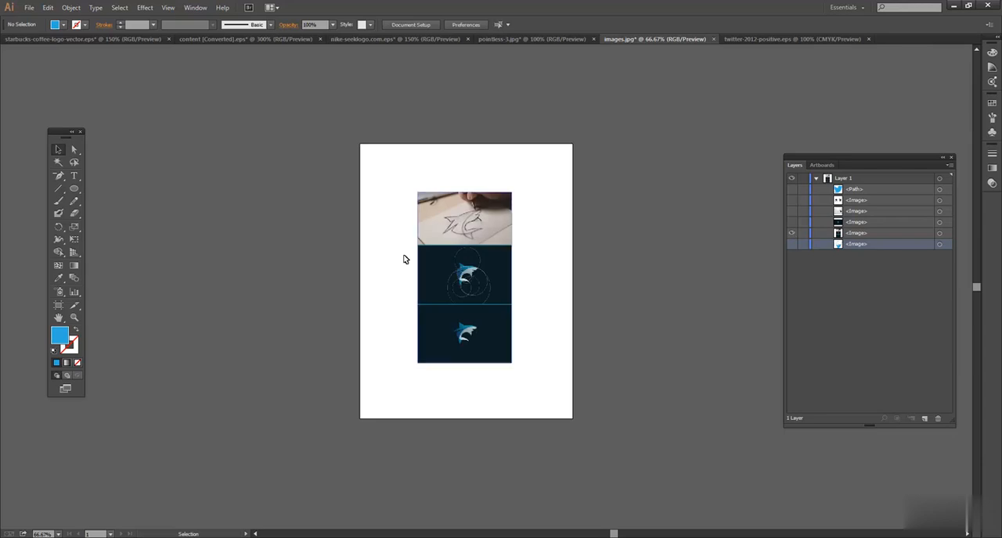
click(466, 264)
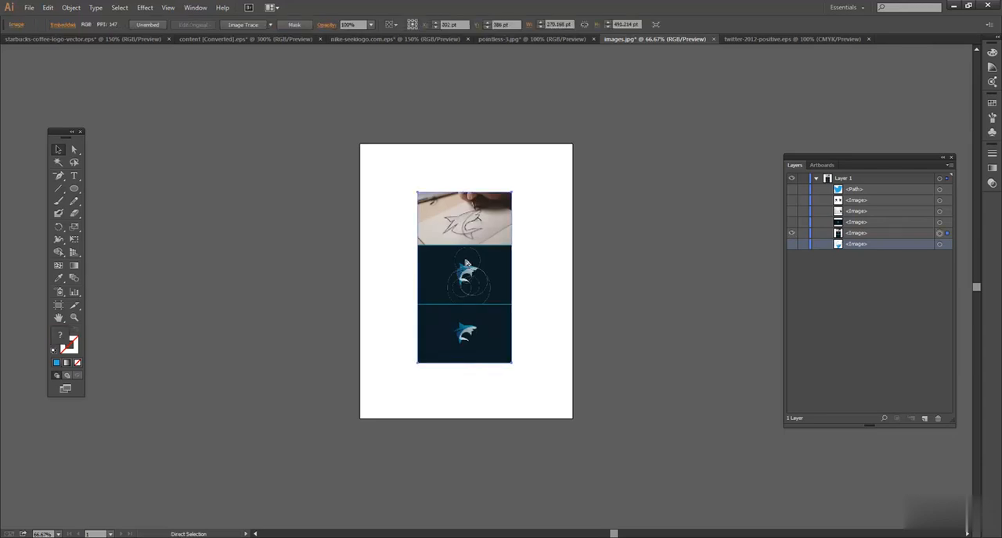
key(ctrl+plus)
key(ctrl+plus)
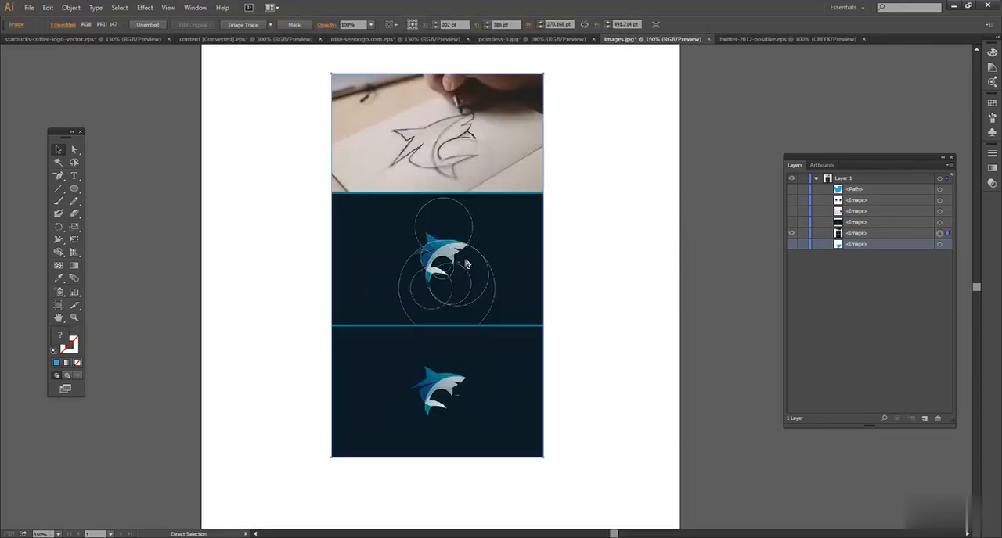
key(ctrl+minus)
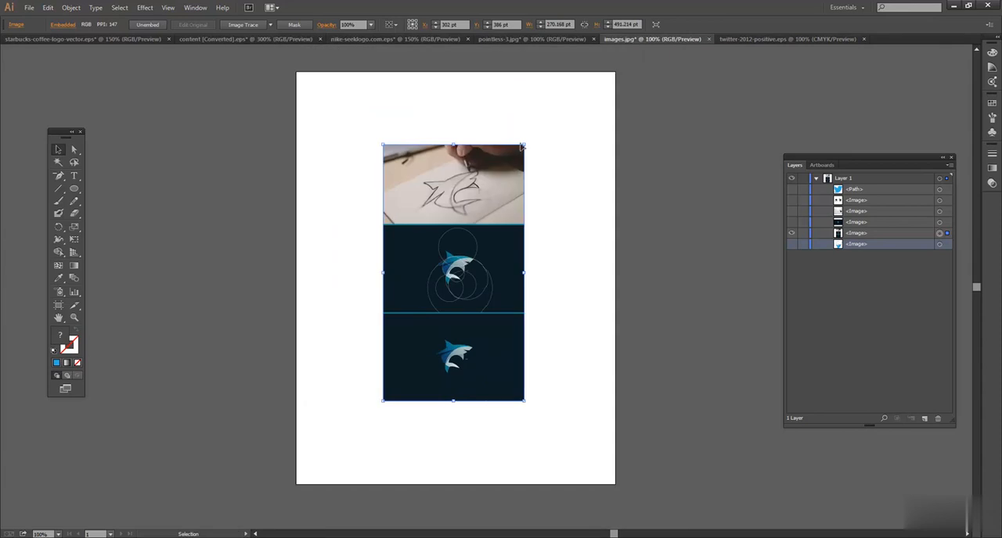
drag(523, 147, 663, 48)
drag(481, 234, 482, 242)
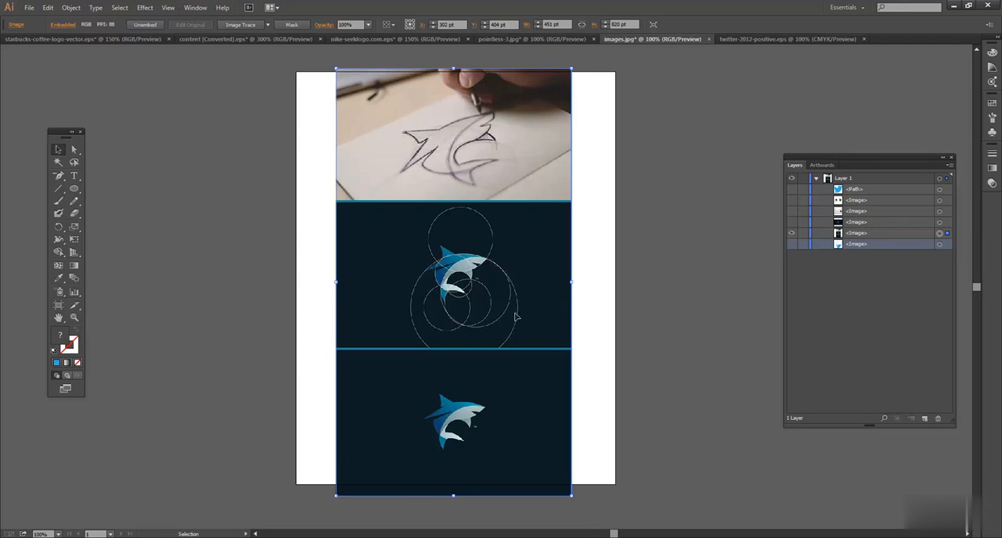
click(791, 232)
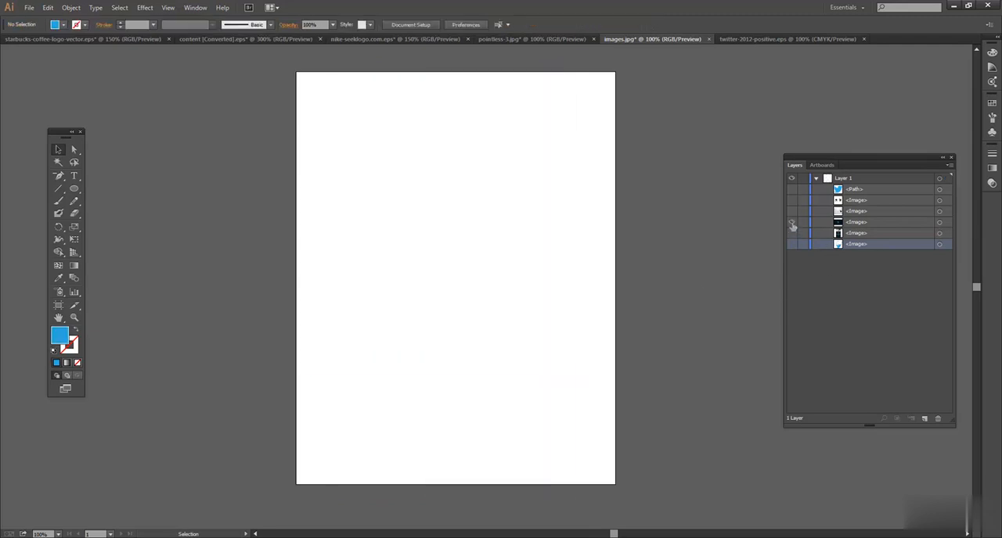
Examine the circle construction in the hummingbird and squirrel images, showing and hiding each in turn.
click(791, 224)
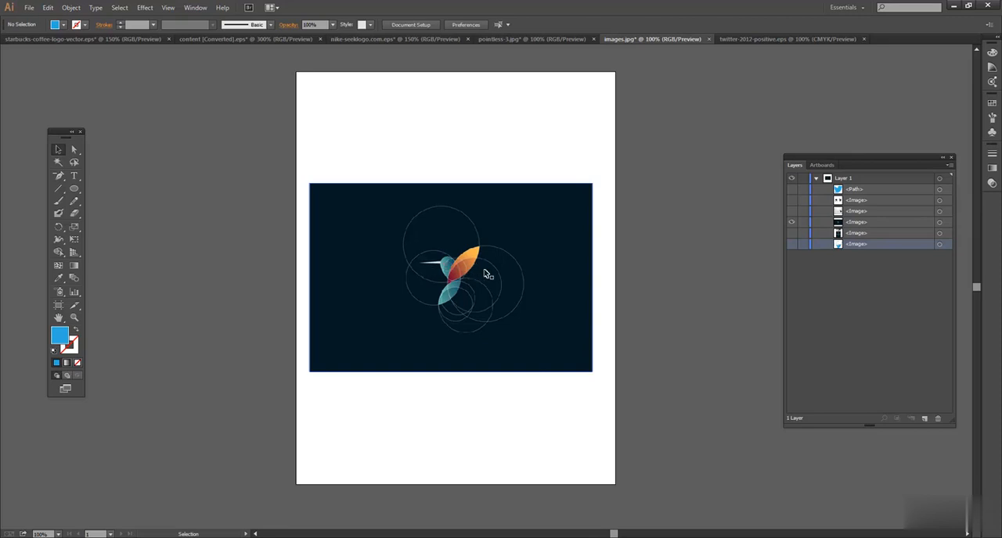
click(792, 223)
click(791, 211)
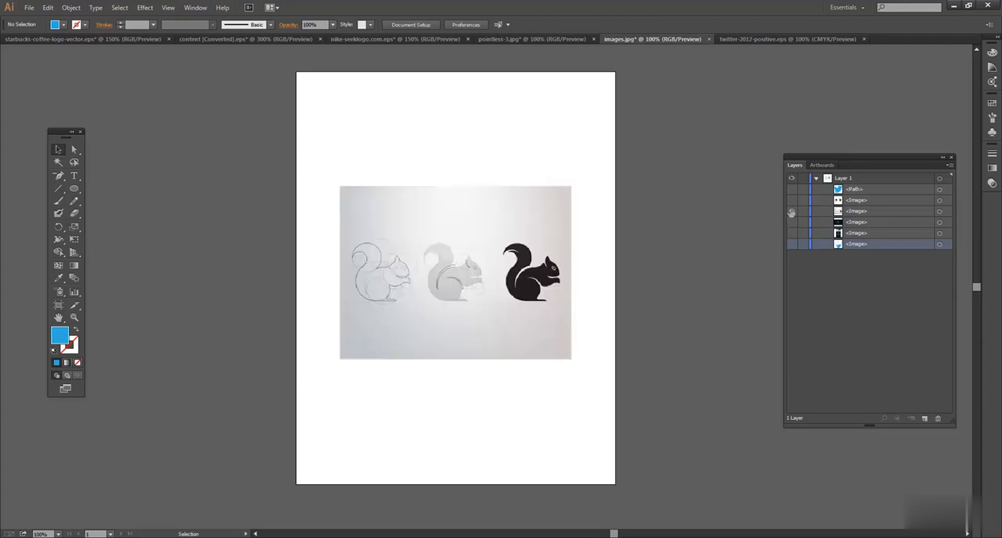
click(467, 254)
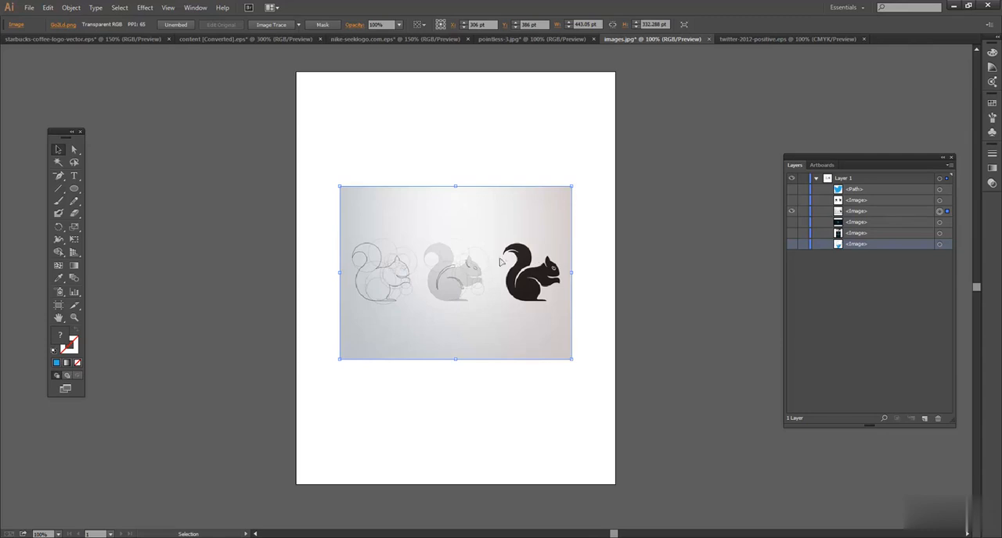
click(791, 211)
Show the bear-on-bicycle image, enlarge it to about 576 by 305 pt, and hide it again.
click(791, 200)
click(533, 264)
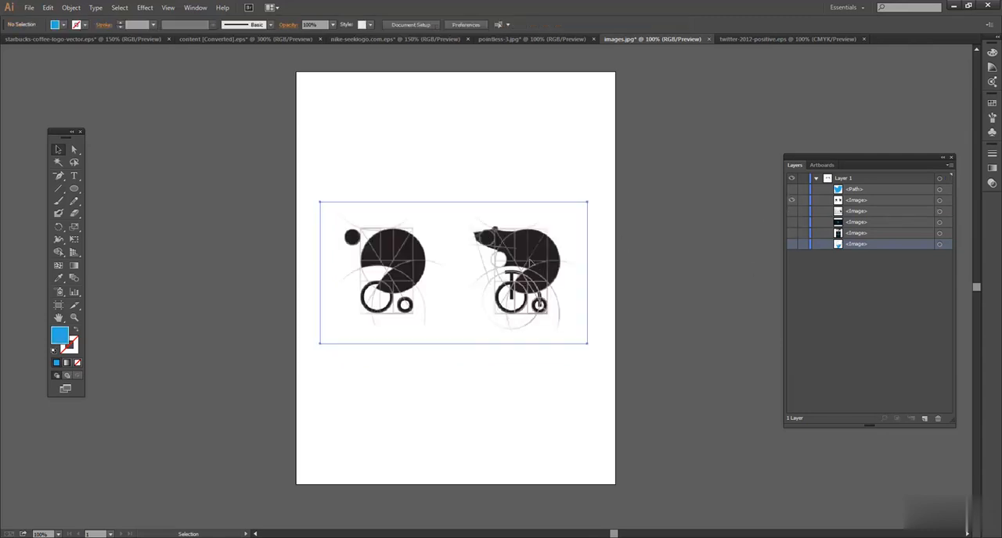
drag(586, 201, 604, 191)
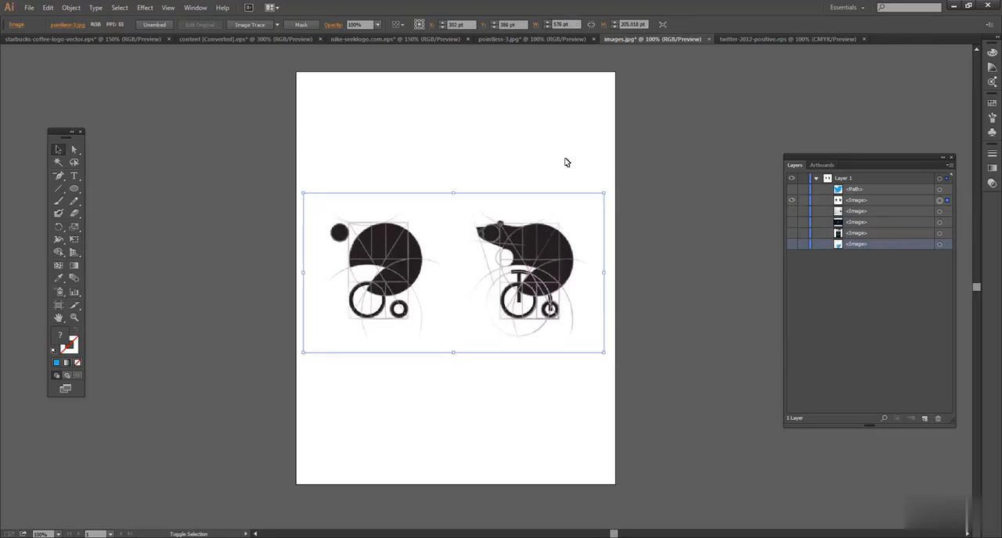
click(566, 162)
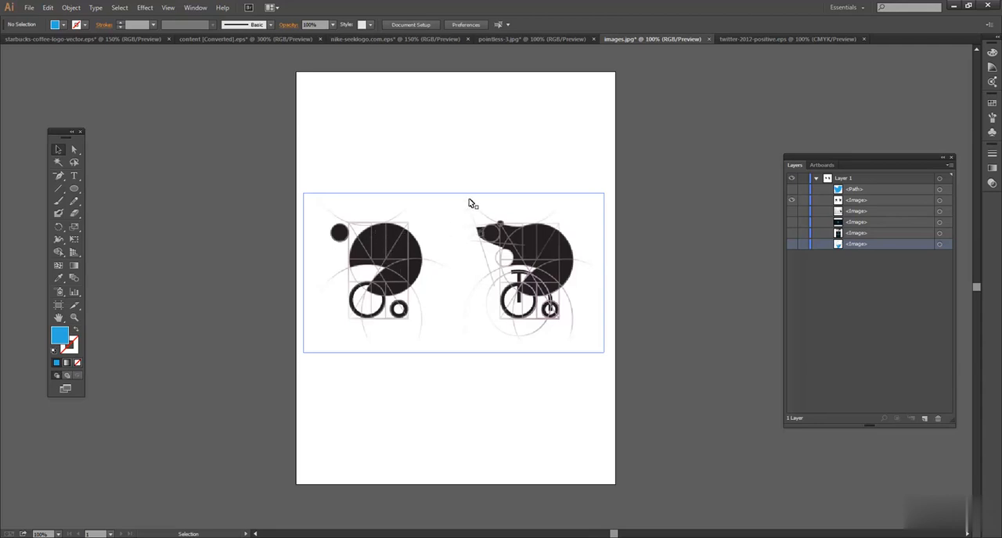
click(792, 200)
Show the blue bird path again and lock it, leaving its name unchanged.
click(792, 189)
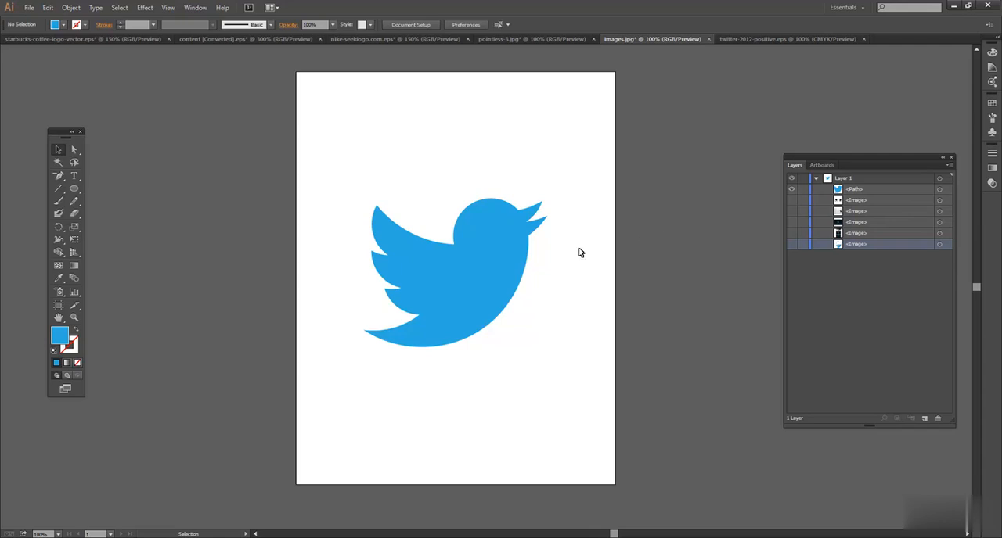
click(498, 270)
click(439, 172)
click(802, 191)
double_click(872, 188)
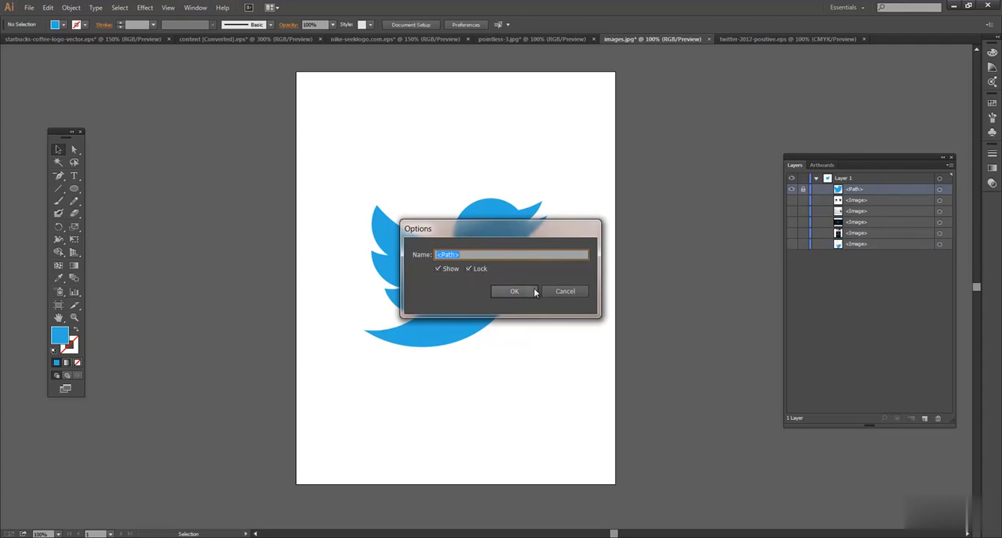
click(569, 293)
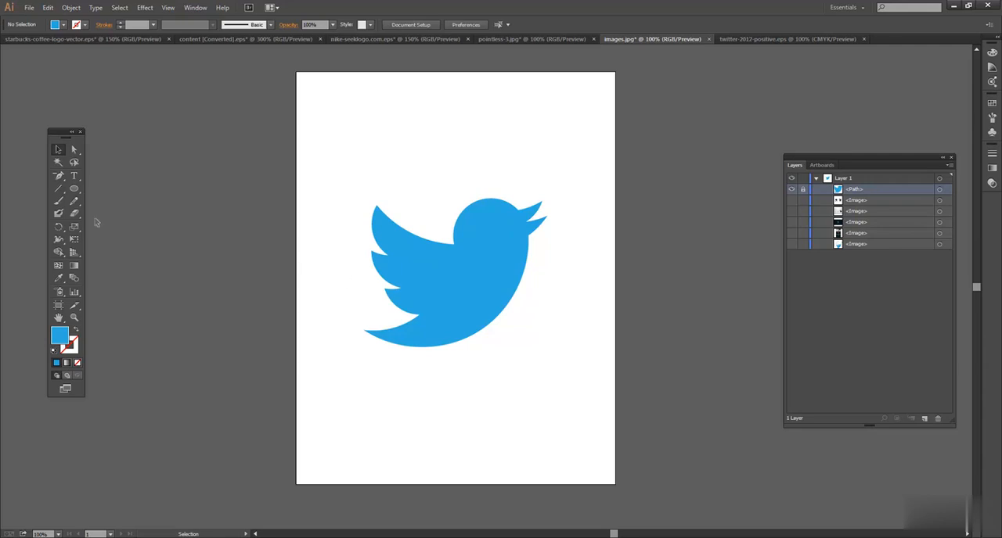
Choose the Ellipse tool and set the fill color to green 7EDD2A.
click(74, 190)
double_click(60, 336)
click(508, 305)
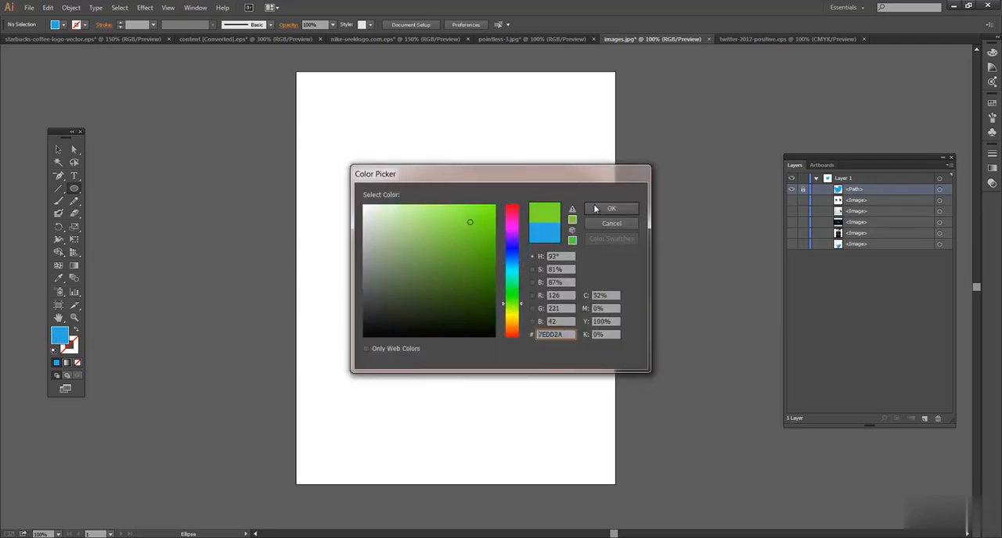
click(611, 208)
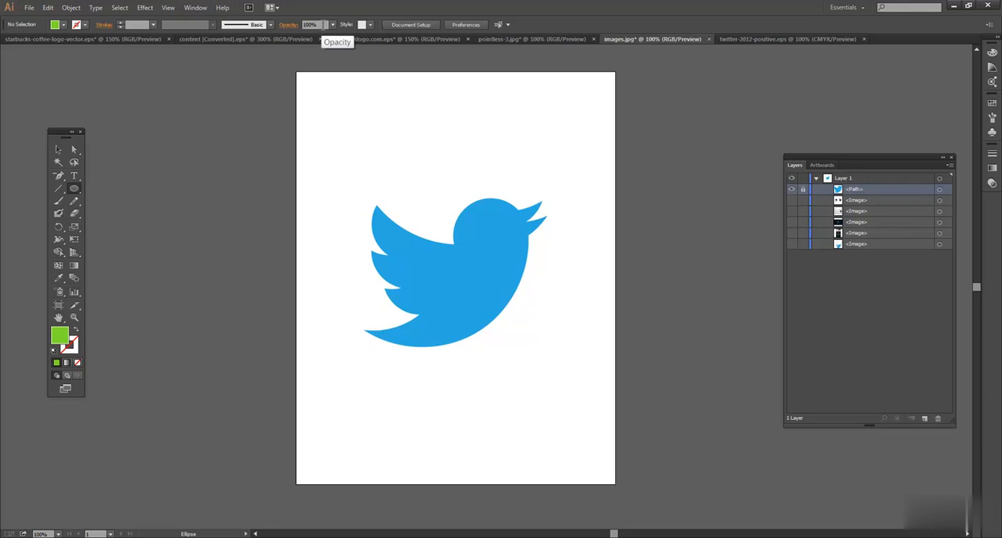
Draw a green ellipse about 173 by 158 pt above the bird and set its opacity to 40%.
drag(387, 106, 476, 191)
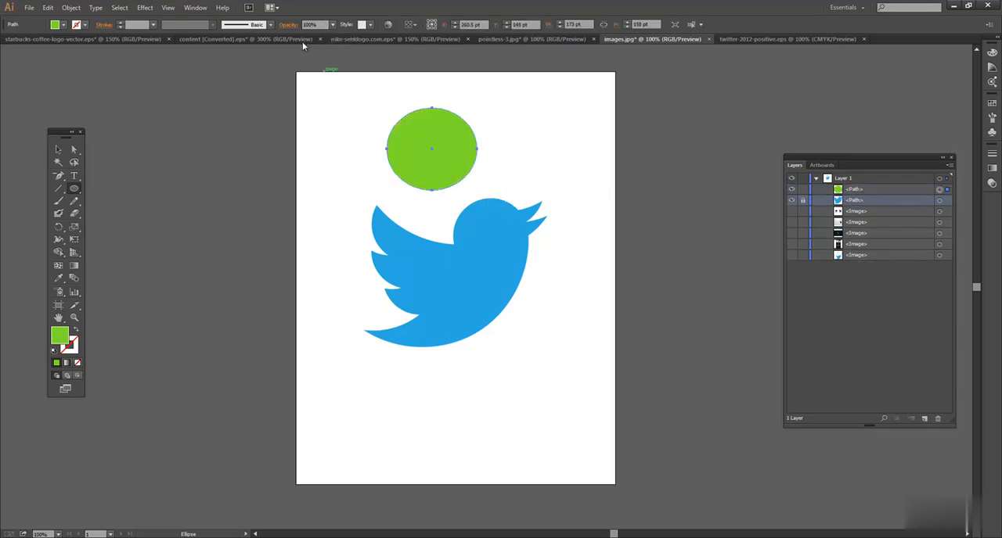
click(322, 24)
text(40)
click(58, 149)
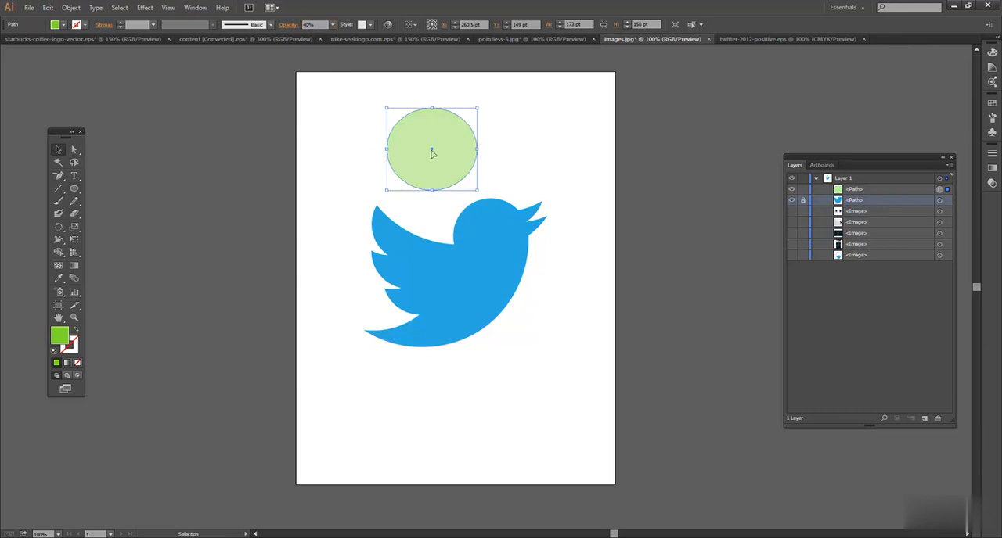
Try to fit the translucent ellipse to the bird's head by moving and resizing it, and delete it.
click(530, 141)
click(449, 143)
drag(448, 144, 530, 235)
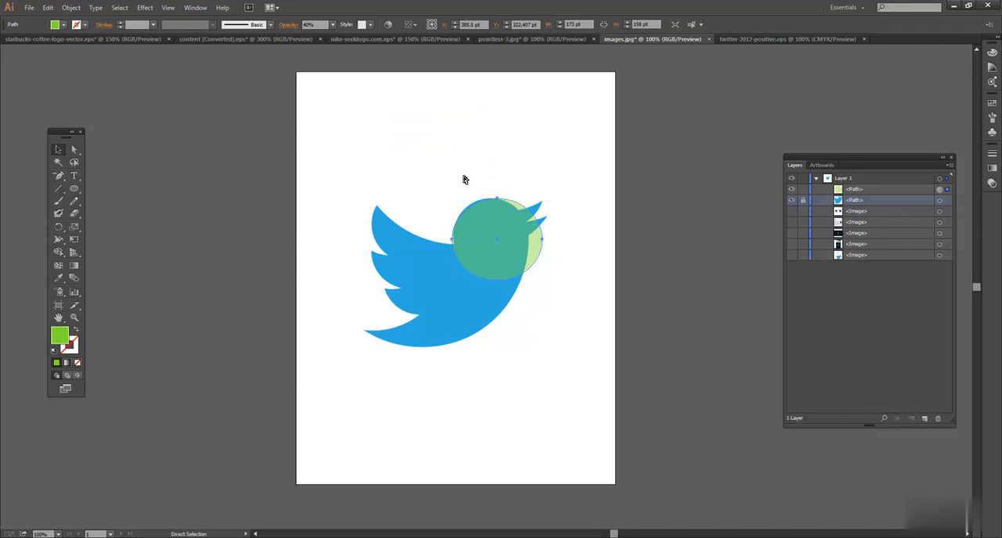
key(ctrl+equal)
key(ctrl+equal)
key(ctrl+equal)
drag(507, 179, 472, 302)
drag(619, 389, 583, 359)
drag(497, 295, 525, 287)
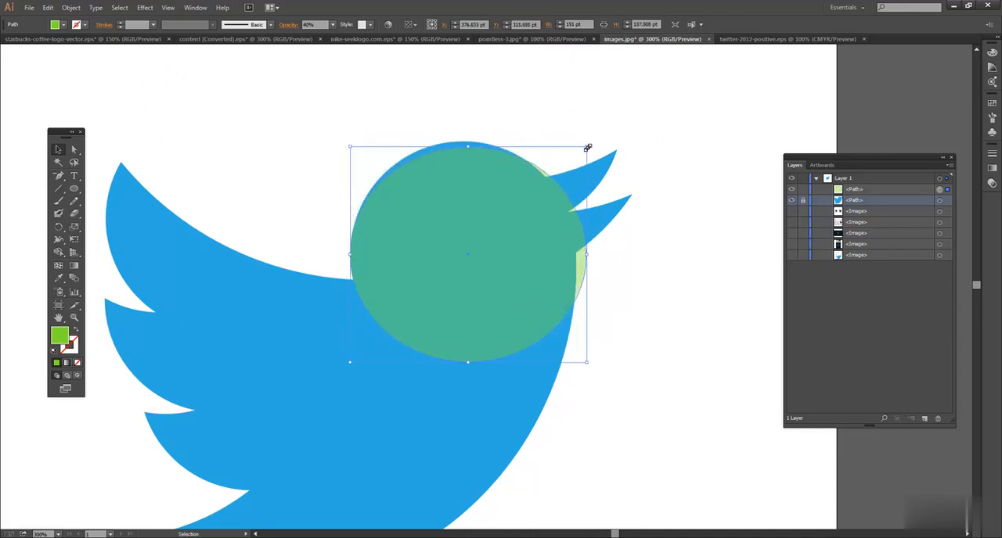
key(Delete)
Draw a green circle about 142 pt in diameter over the bird's head.
click(74, 188)
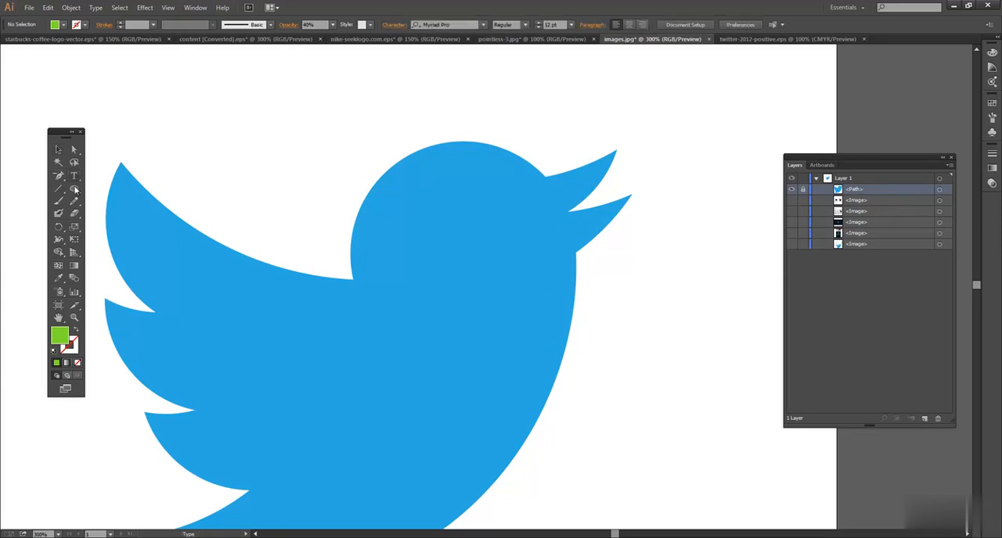
drag(357, 139, 576, 320)
click(58, 150)
drag(484, 248, 484, 249)
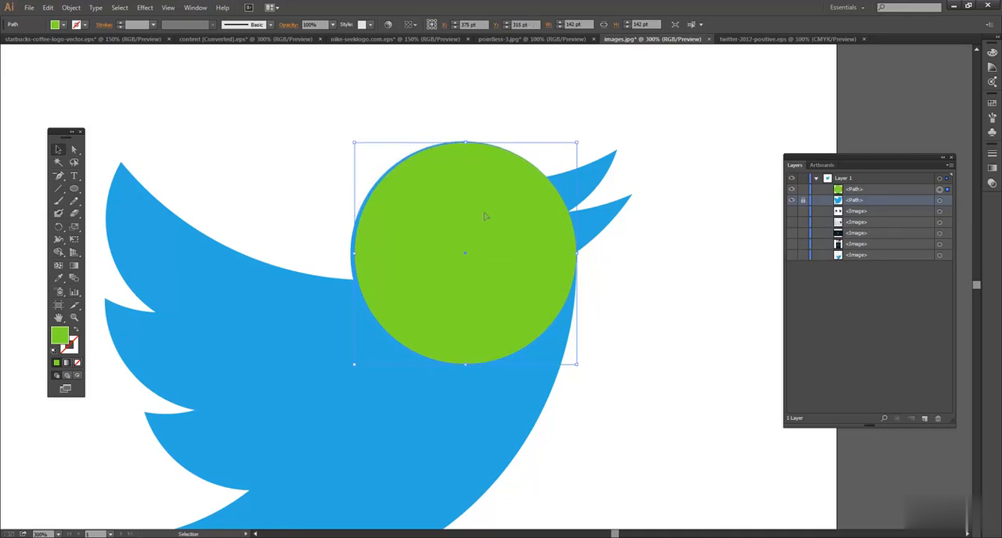
Nudge the green circle up and to the left until its edge lines up with the bird's head outline.
key(Left)
key(Up)
key(Up)
key(Up)
key(Left)
key(Left)
key(Left)
key(Down)
key(Down)
key(Right)
key(Up)
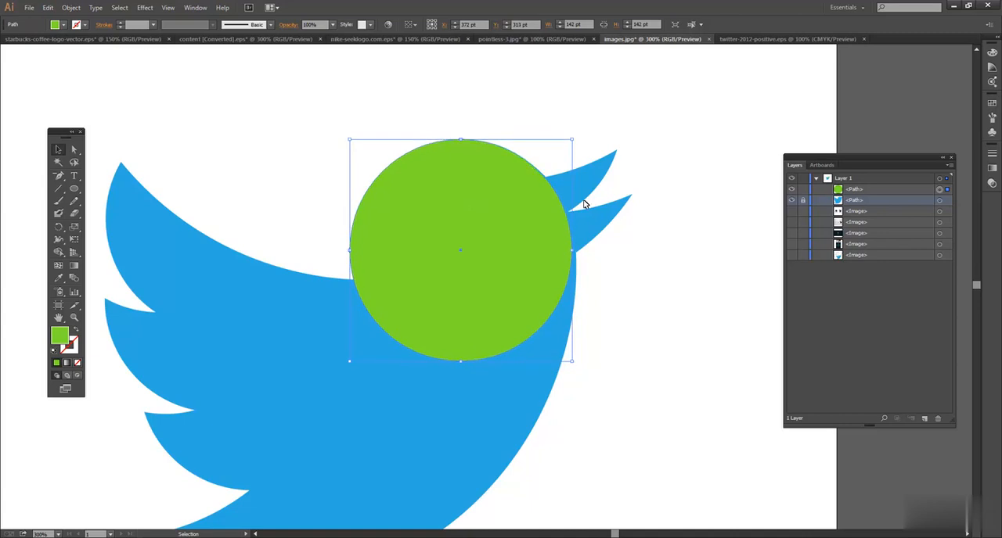
Lock the green head circle and add a new layer above Layer 1.
click(505, 112)
click(486, 186)
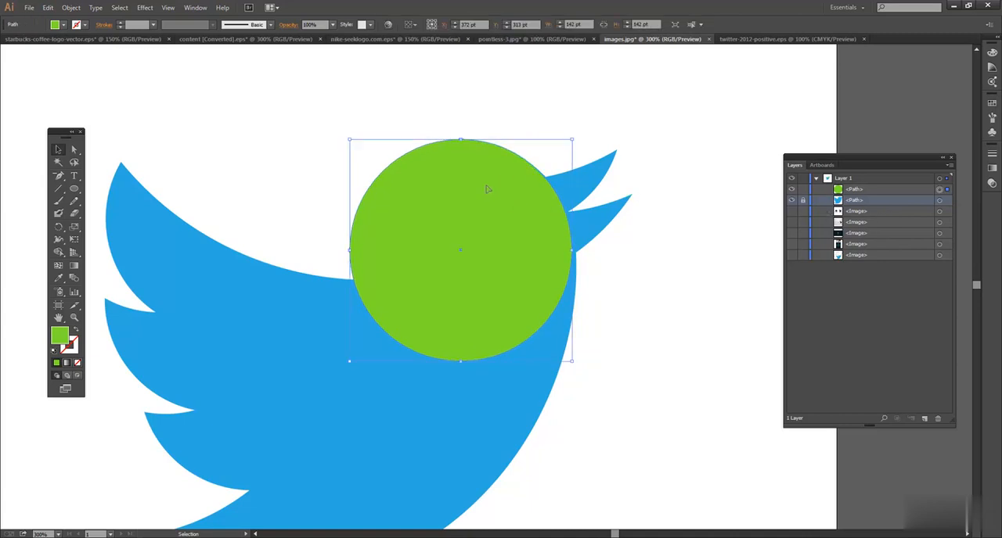
click(802, 189)
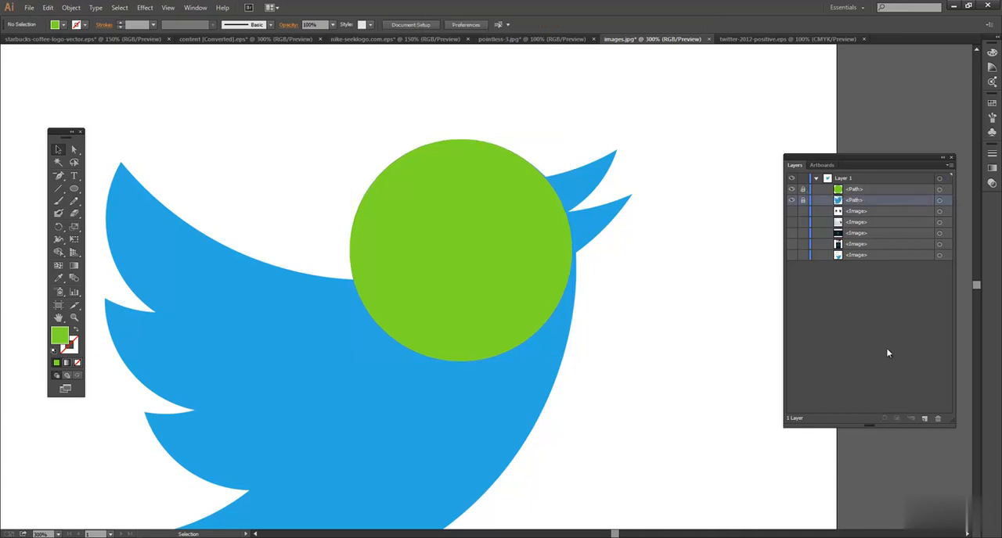
click(924, 418)
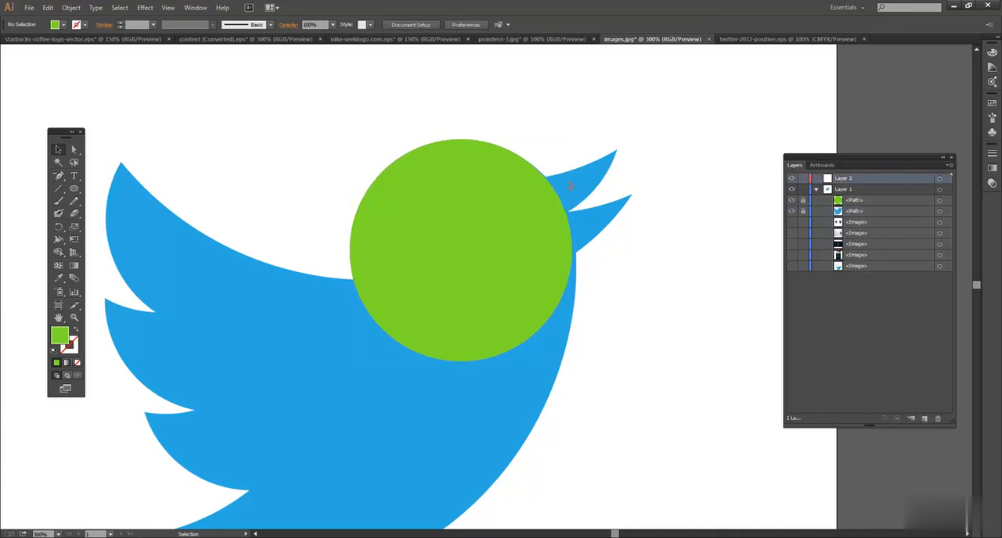
Draw a circle about 154 pt in diameter matching the underside of the upper beak and set its opacity to 50%.
drag(481, 269, 344, 385)
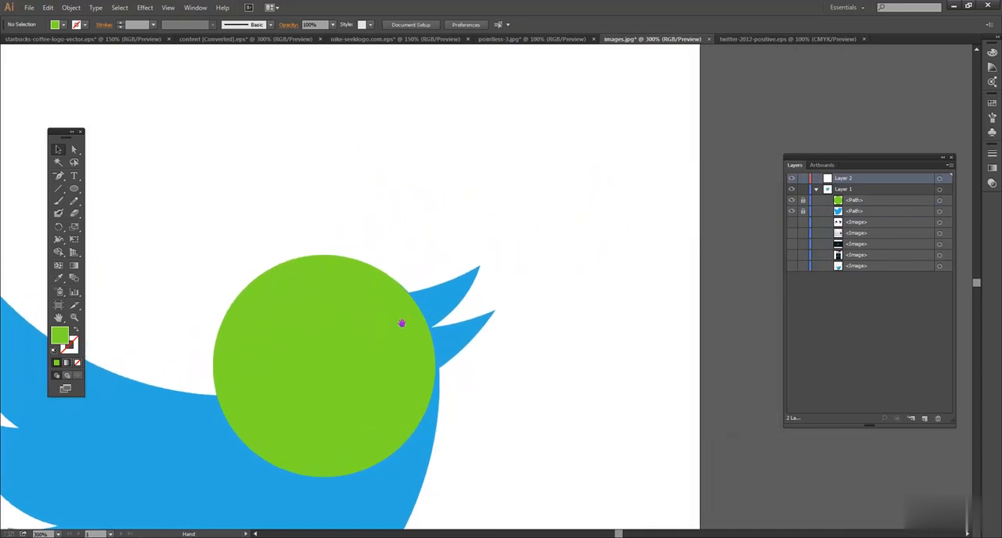
click(74, 189)
mouse_move(220, 149)
mouse_down()
mouse_move(380, 347)
mouse_move(472, 425)
mouse_move(469, 374)
mouse_move(480, 353)
mouse_move(437, 321)
mouse_move(457, 364)
mouse_move(463, 352)
mouse_move(434, 334)
mouse_move(453, 344)
mouse_up()
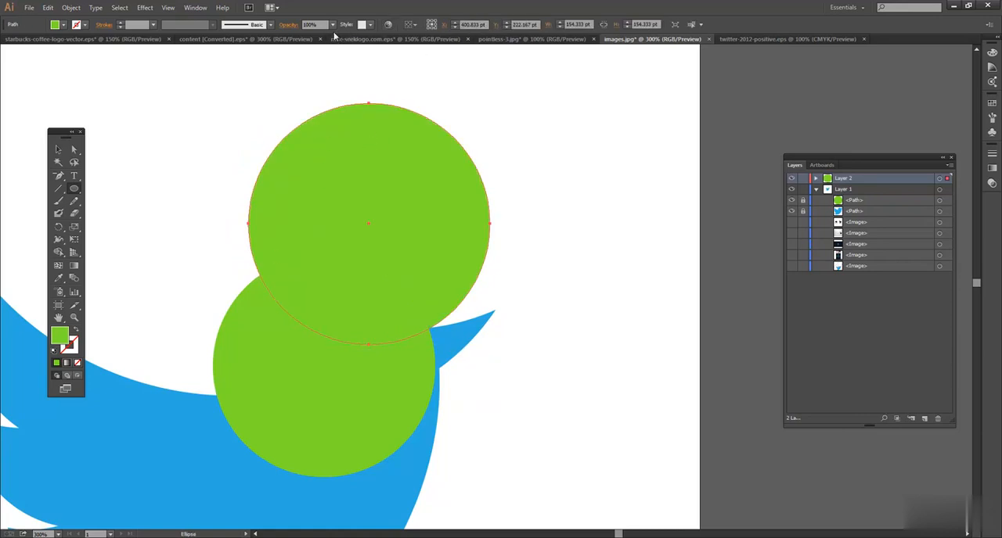
click(333, 24)
click(353, 96)
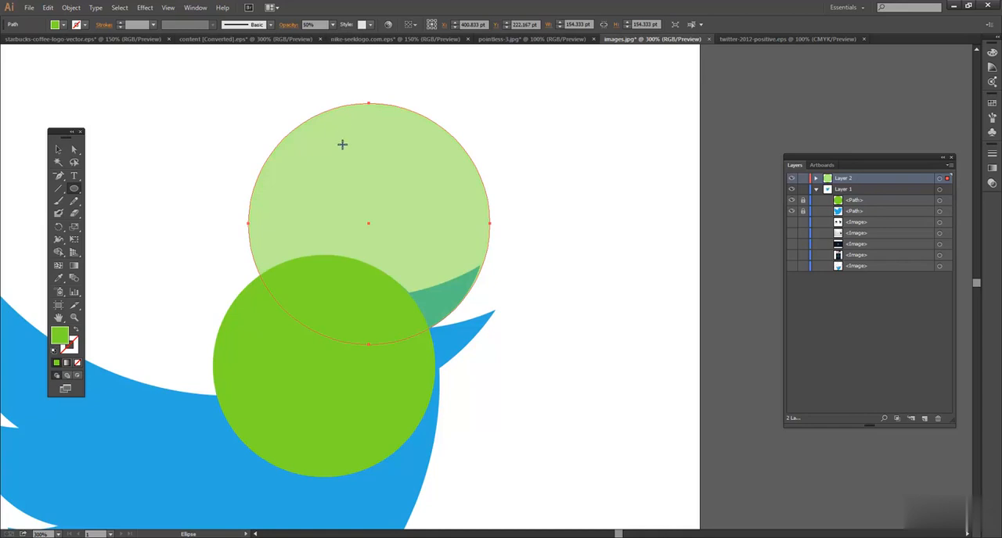
Draw a circle about 345 pt in diameter whose lower edge follows the top of the upper beak and set its opacity to 50%.
key(v)
key(ctrl+minus)
key(l)
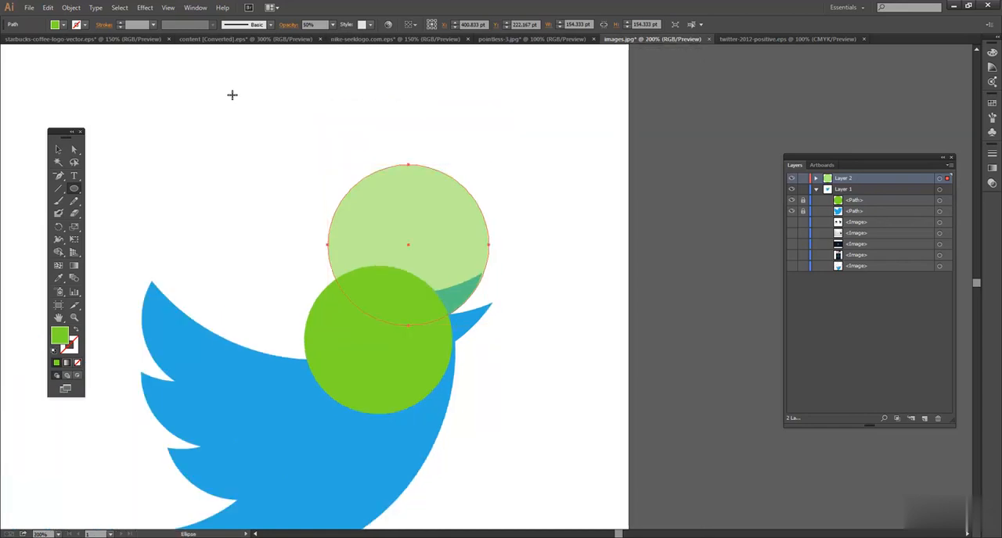
drag(237, 74, 577, 219)
click(57, 149)
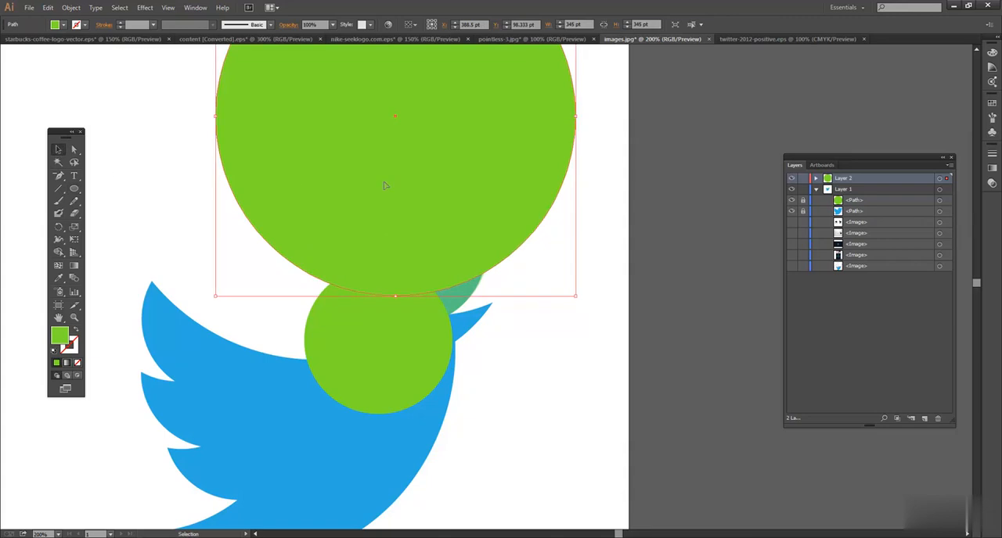
click(333, 25)
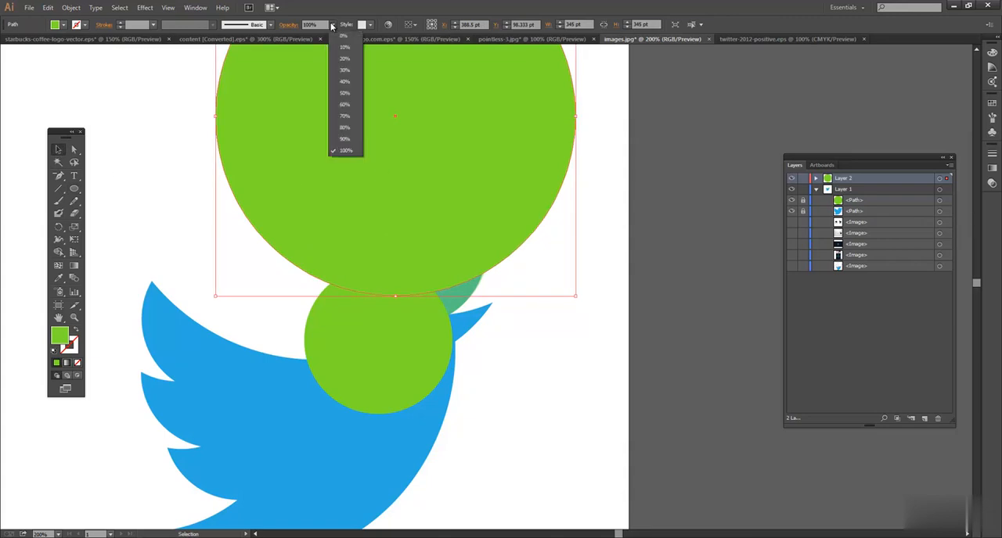
click(347, 96)
click(564, 373)
Select both translucent circles and remove their overlap and the rest of the large circle with the Shape Builder, leaving the upper-beak crescent.
click(466, 300)
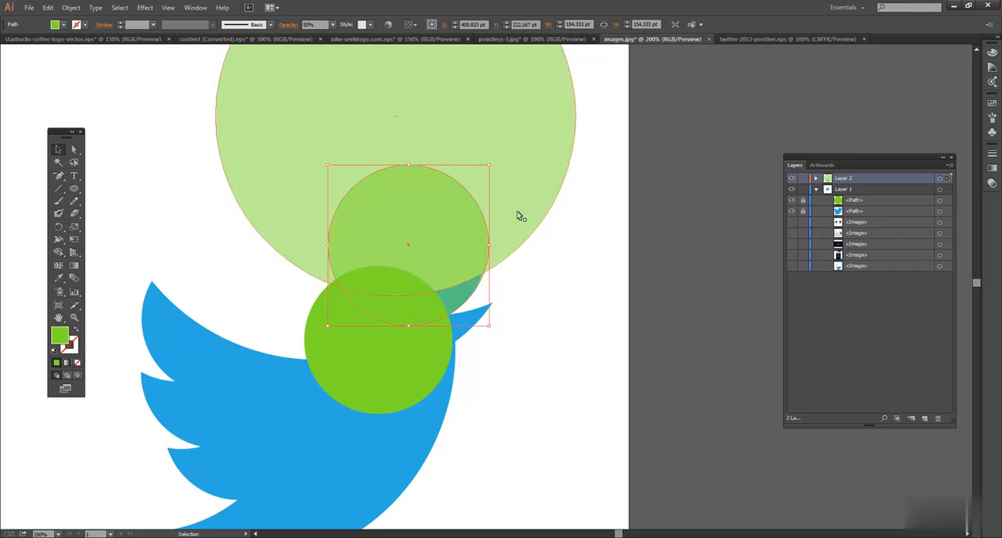
click(522, 182)
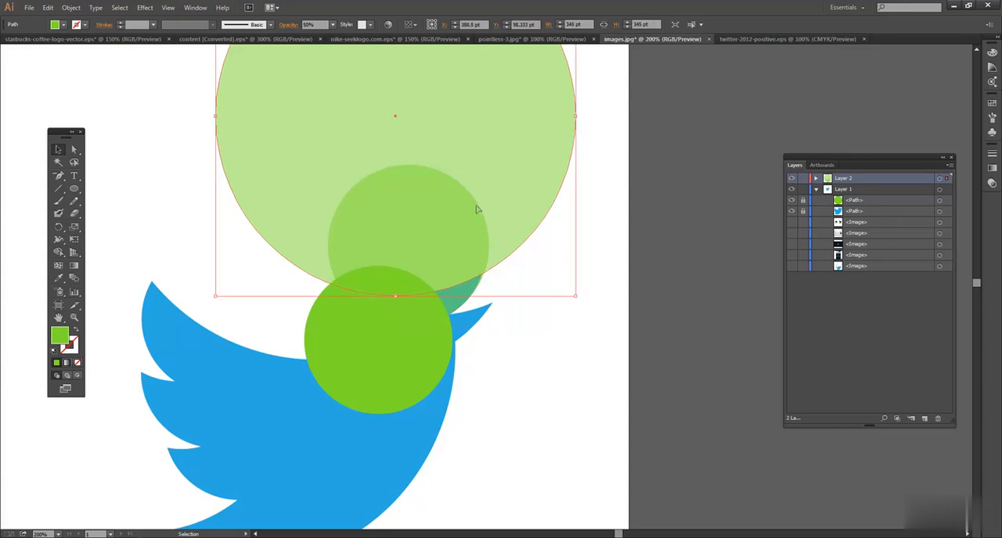
key(ctrl+shift+a)
drag(178, 161, 553, 255)
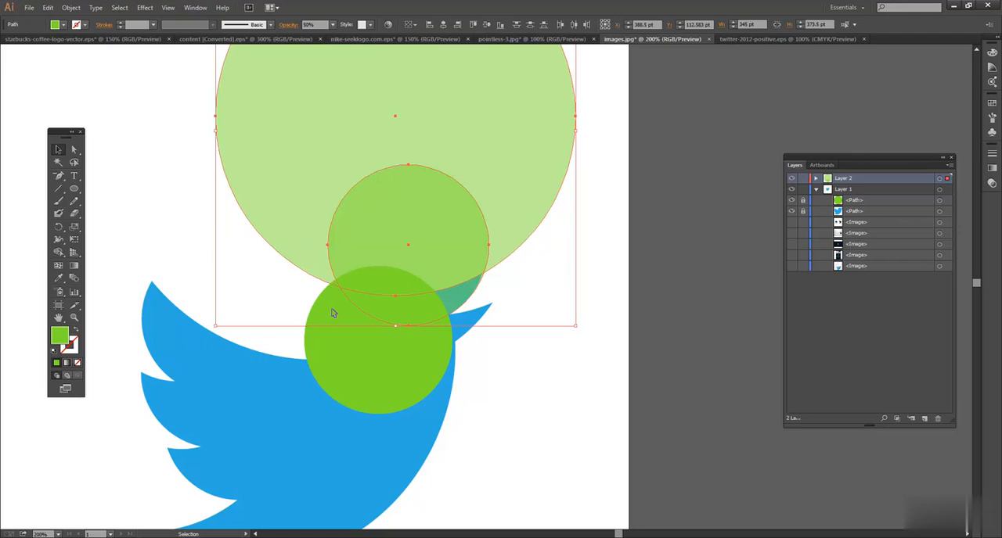
drag(59, 252, 125, 256)
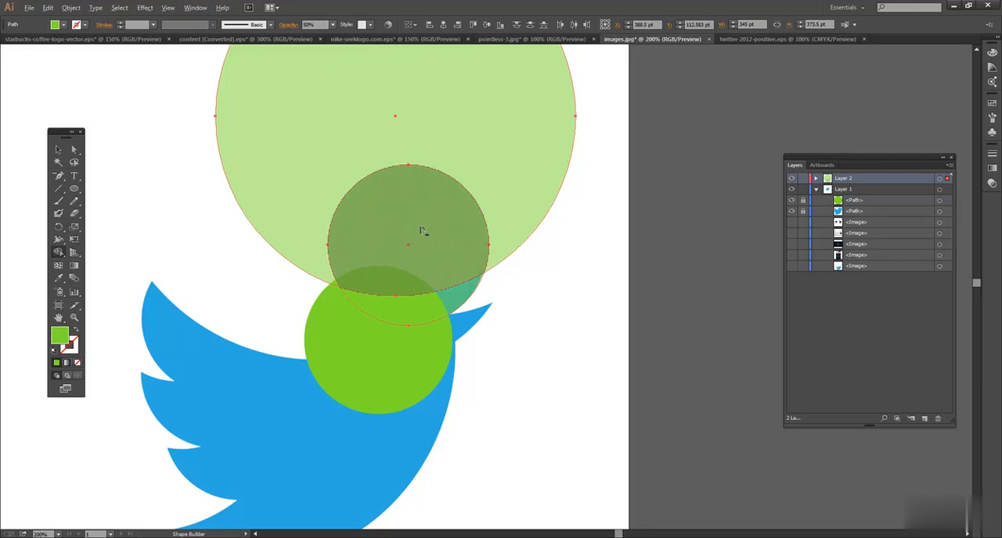
alt+click(446, 178)
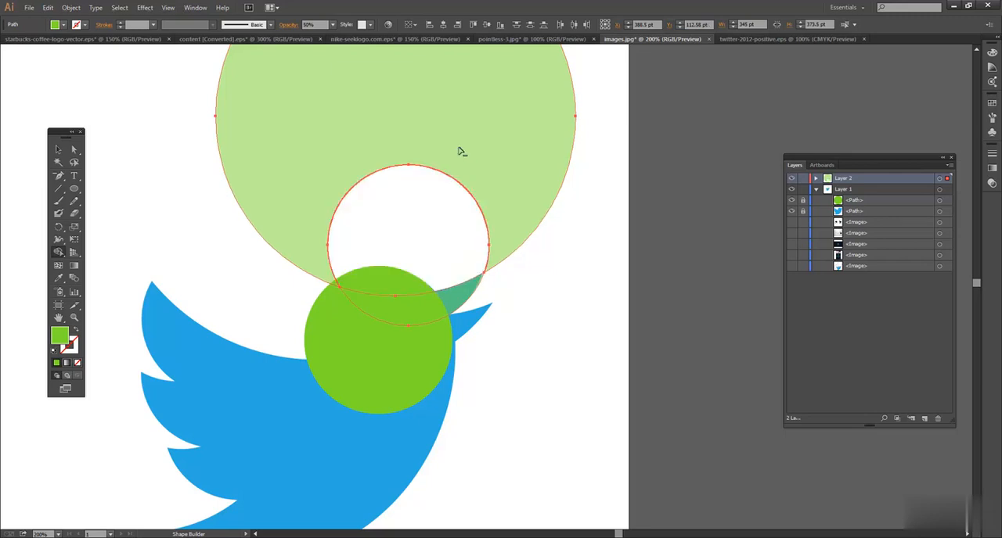
alt+click(466, 138)
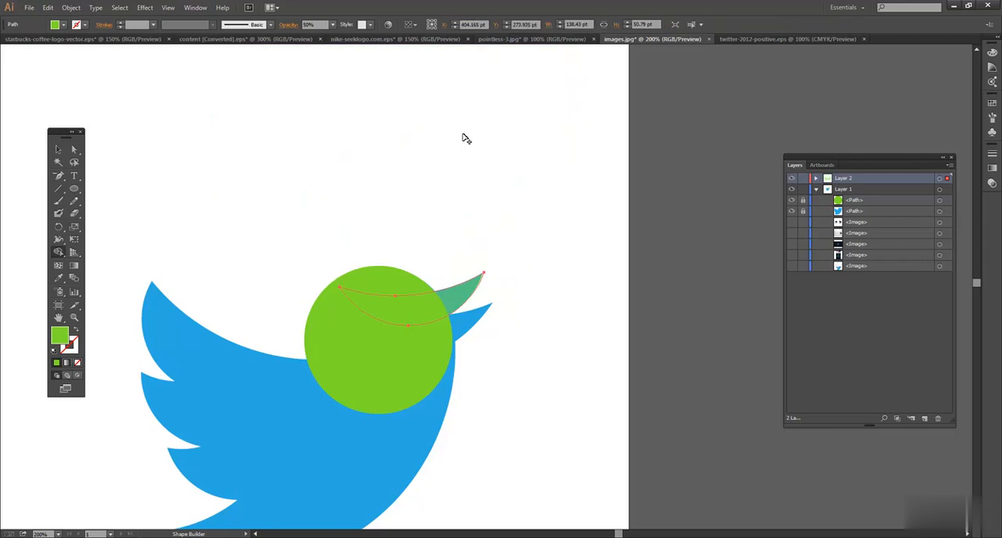
Set the upper-beak crescent's opacity to 100% and unlock the green head circle.
key(v)
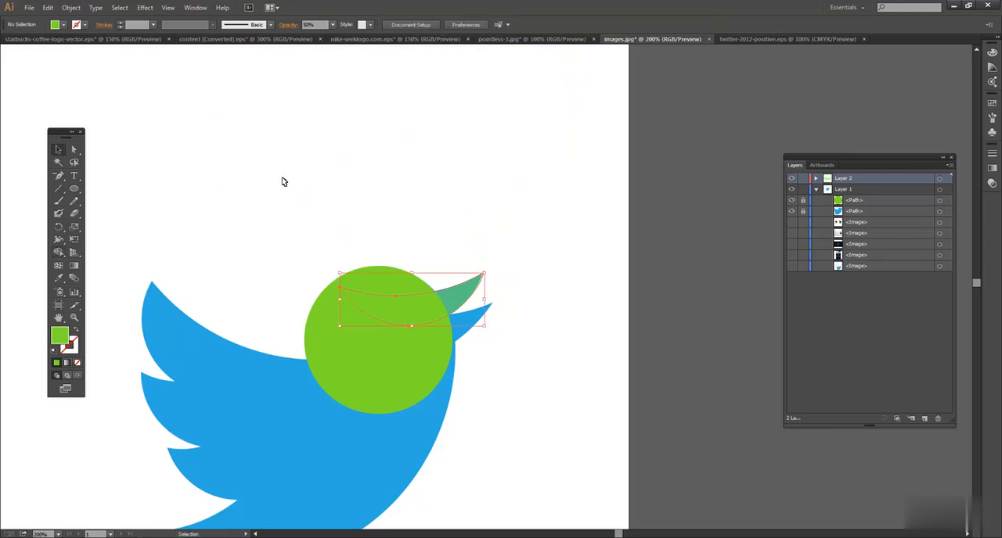
click(462, 299)
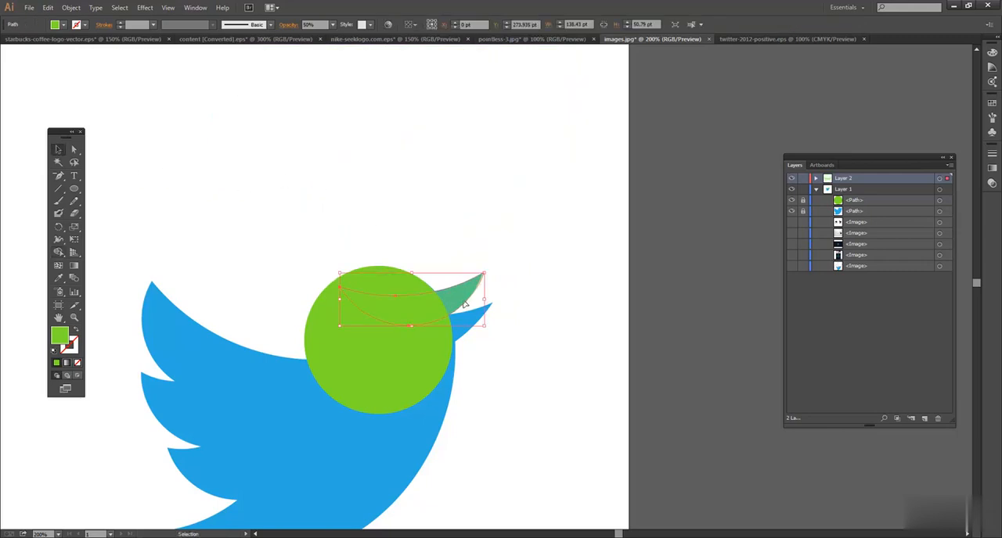
click(332, 25)
click(347, 152)
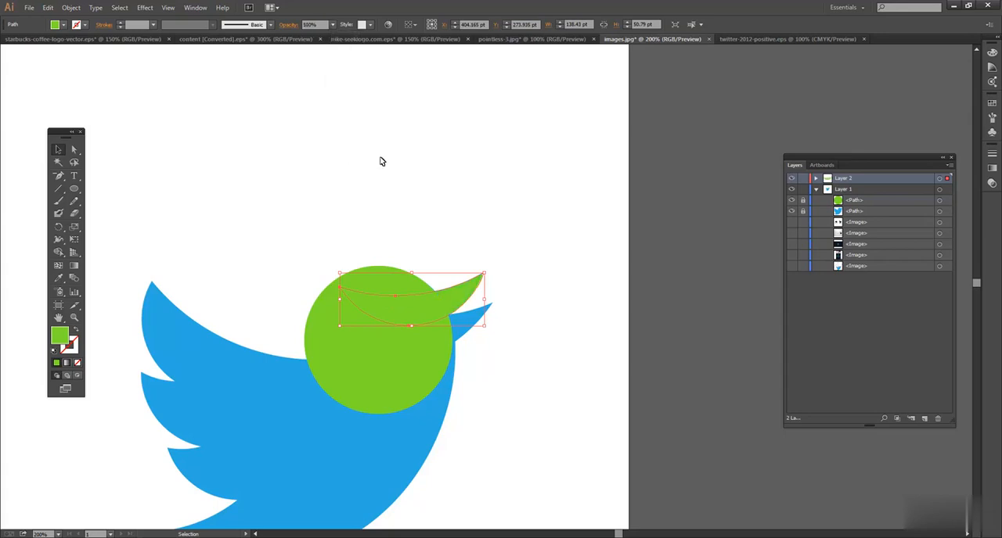
click(539, 252)
click(431, 313)
drag(448, 260, 408, 305)
click(561, 246)
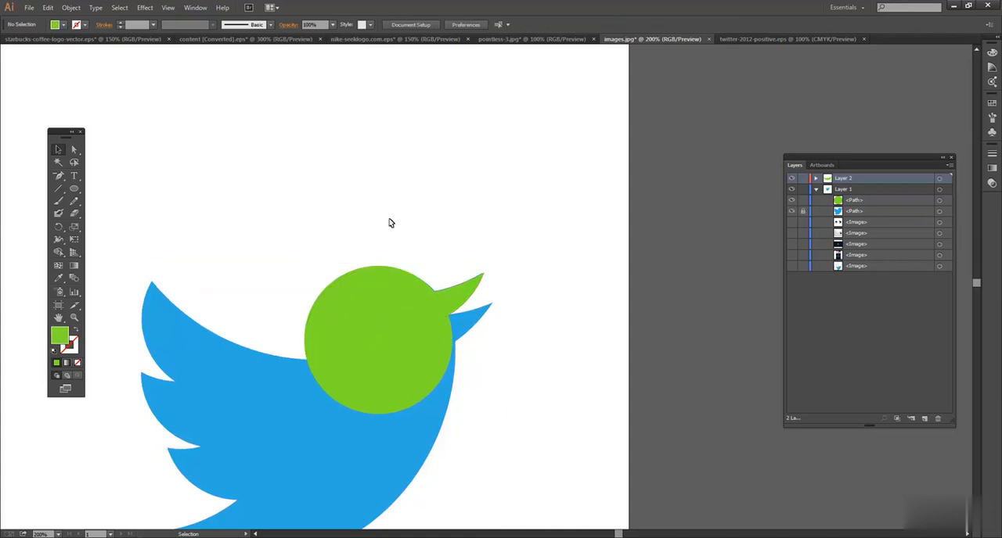
Try to merge the beak crescent into the head circle with the Shape Builder, starting from their overlap.
drag(347, 243, 465, 296)
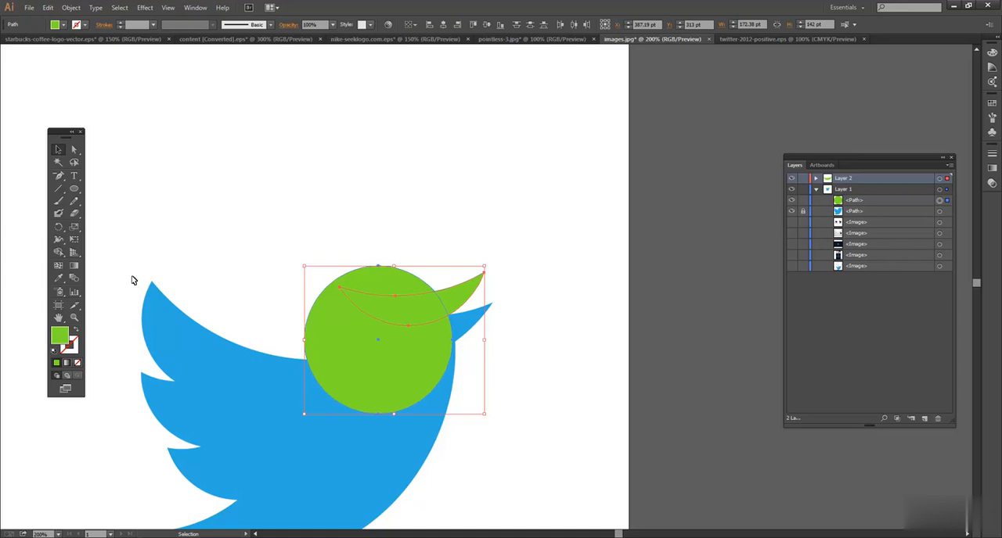
click(60, 254)
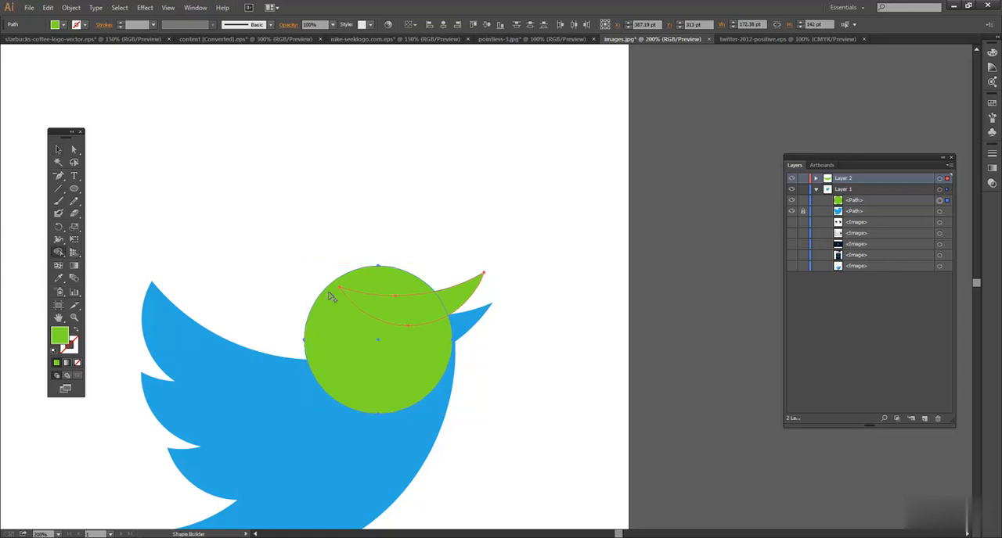
alt+click(386, 311)
click(386, 312)
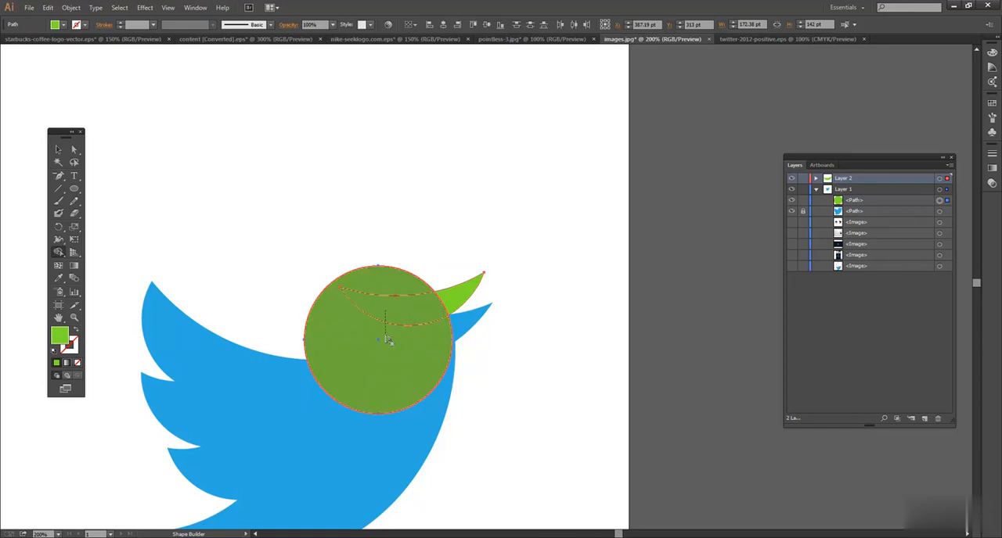
click(389, 343)
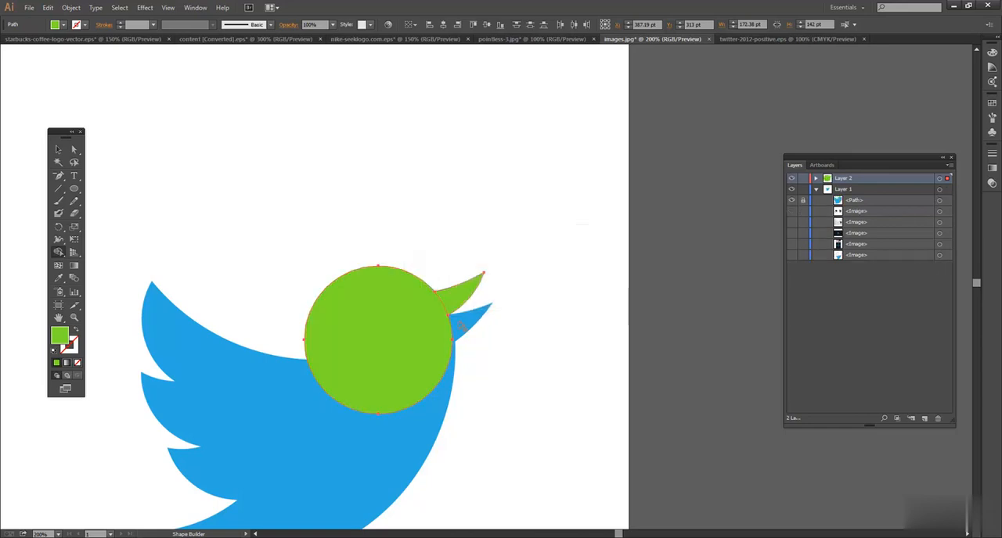
Check the combined head and beak shape, and undo the Shape Builder merge.
click(59, 150)
click(430, 261)
click(452, 302)
click(543, 285)
click(58, 252)
click(459, 300)
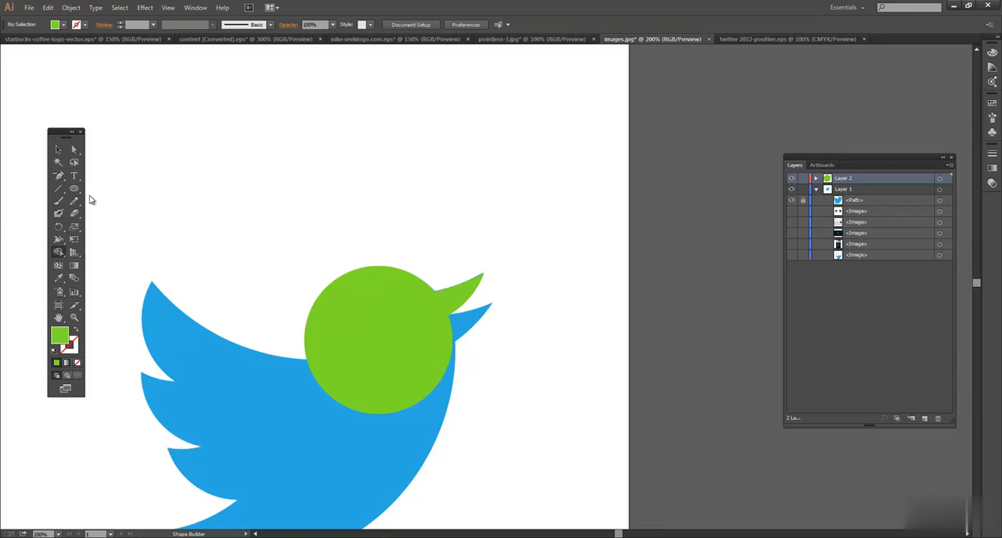
click(59, 149)
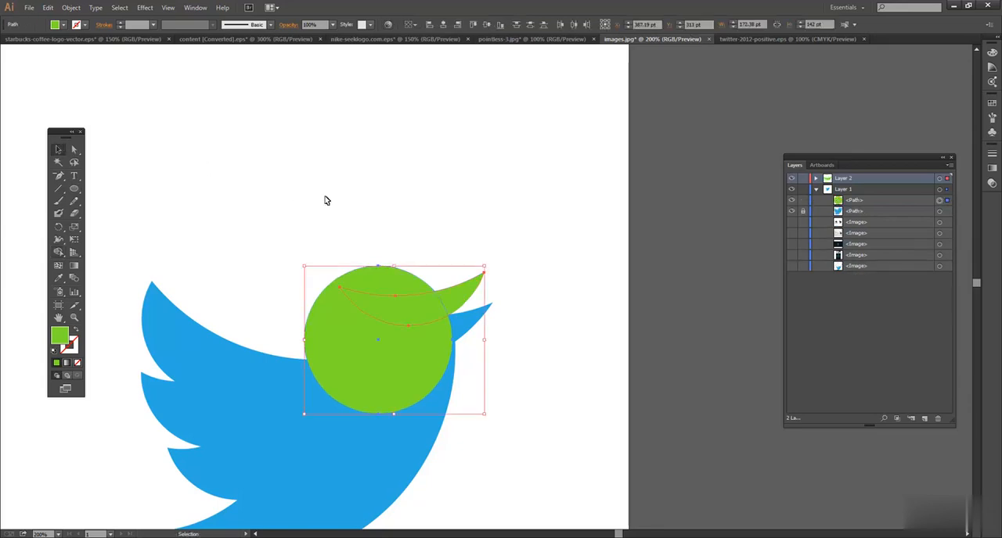
Merge the protruding upper beak and the head circle into a single shape with the Shape Builder.
drag(361, 246, 455, 314)
click(59, 252)
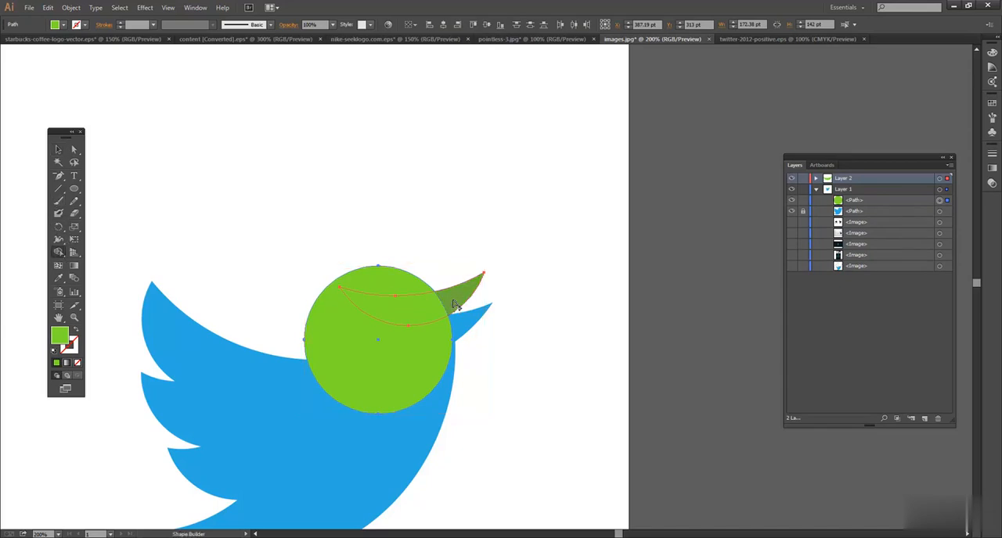
drag(455, 304, 418, 339)
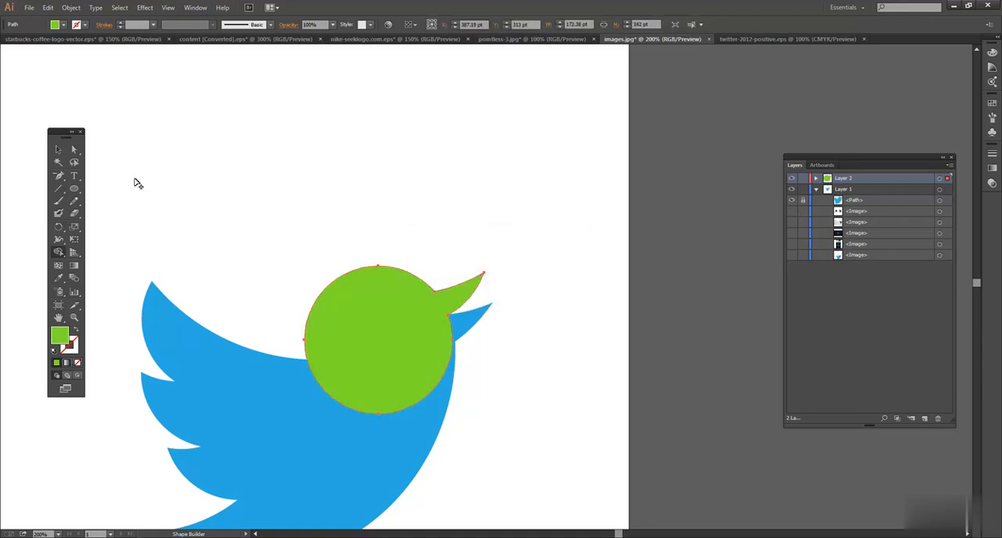
click(61, 150)
click(489, 233)
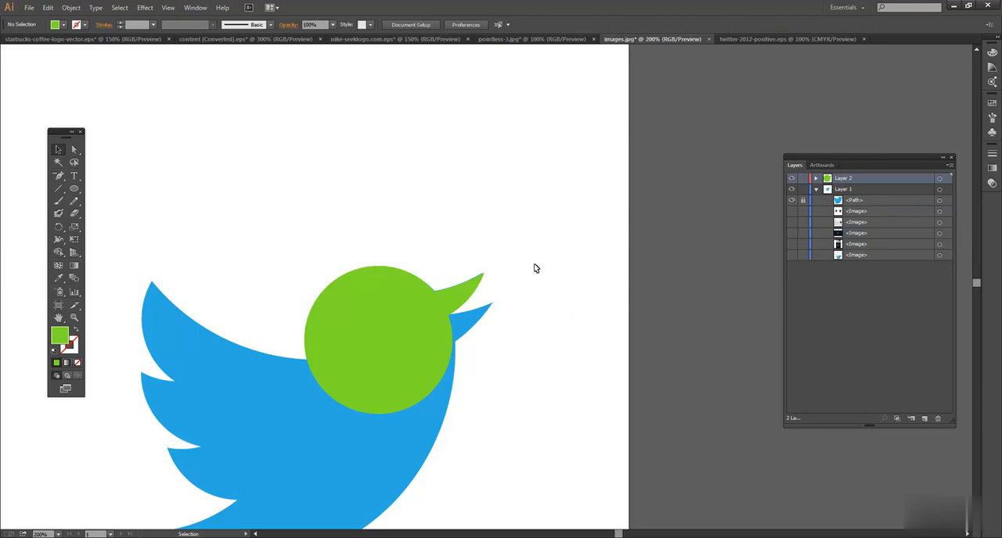
click(360, 301)
click(529, 312)
Lock Layer 2 with the merged head and beak, and add a new layer above it.
click(369, 298)
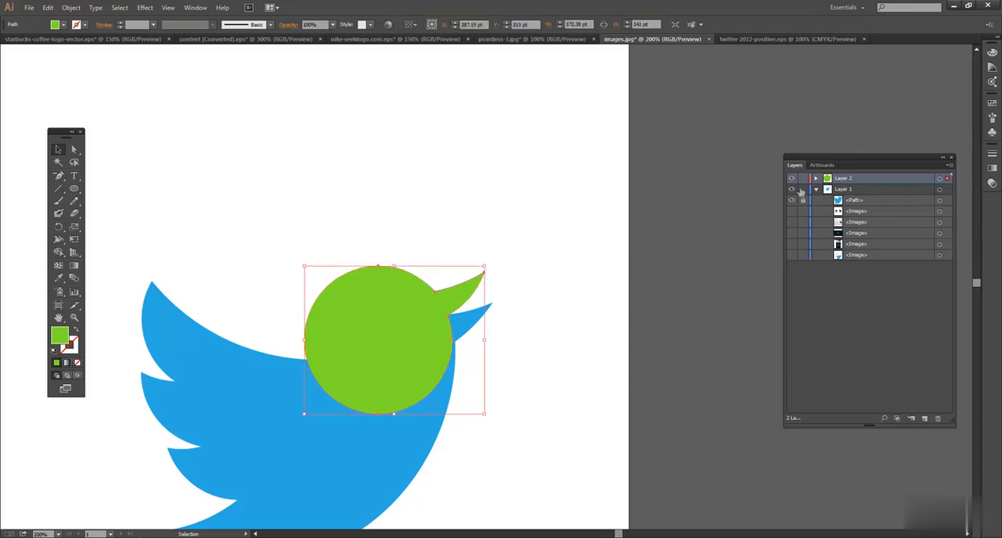
click(802, 179)
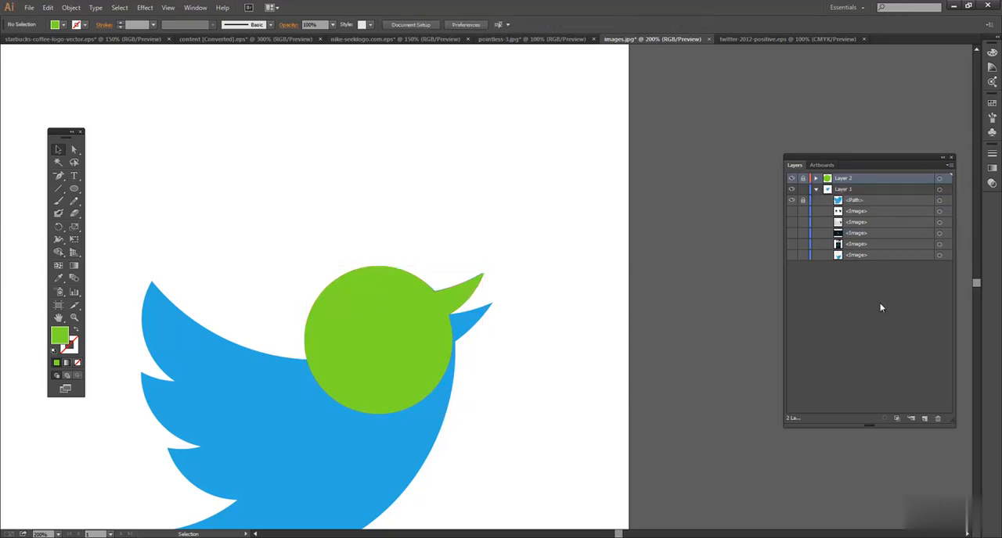
click(923, 418)
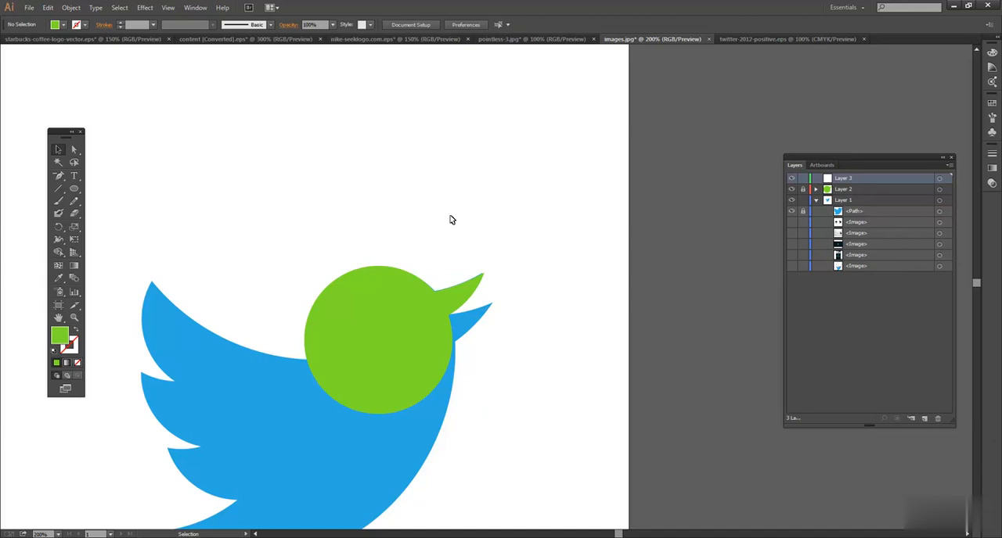
Draw a circle about 229 pt in diameter matching the underside of the lower beak and set its opacity to 50%.
click(74, 189)
mouse_move(303, 200)
mouse_down()
mouse_move(521, 353)
mouse_move(520, 363)
mouse_move(483, 256)
mouse_move(497, 324)
mouse_move(511, 318)
mouse_move(513, 299)
mouse_move(376, 224)
mouse_move(508, 299)
mouse_move(516, 351)
mouse_up()
key(ctrl+z)
drag(273, 146, 511, 316)
key(v)
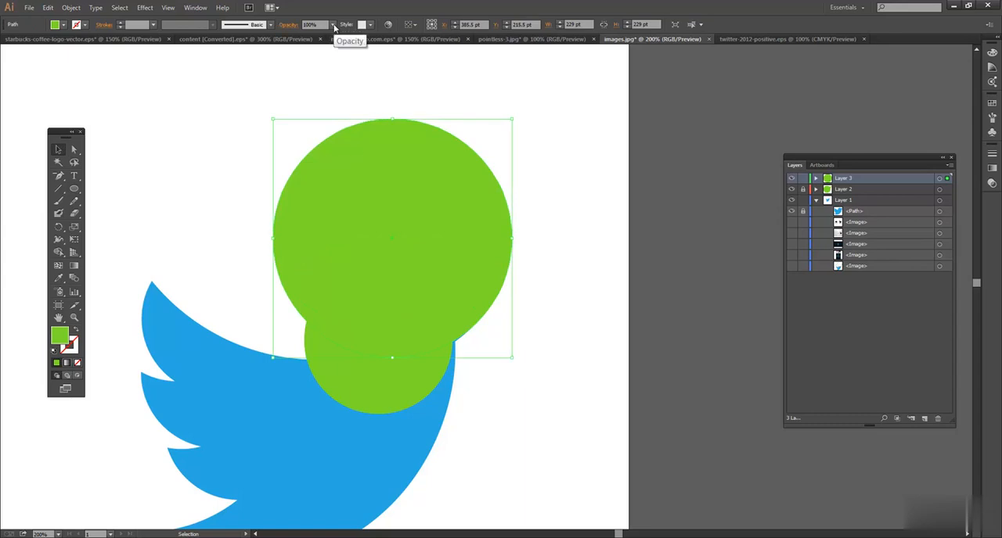
click(333, 25)
click(347, 94)
click(304, 105)
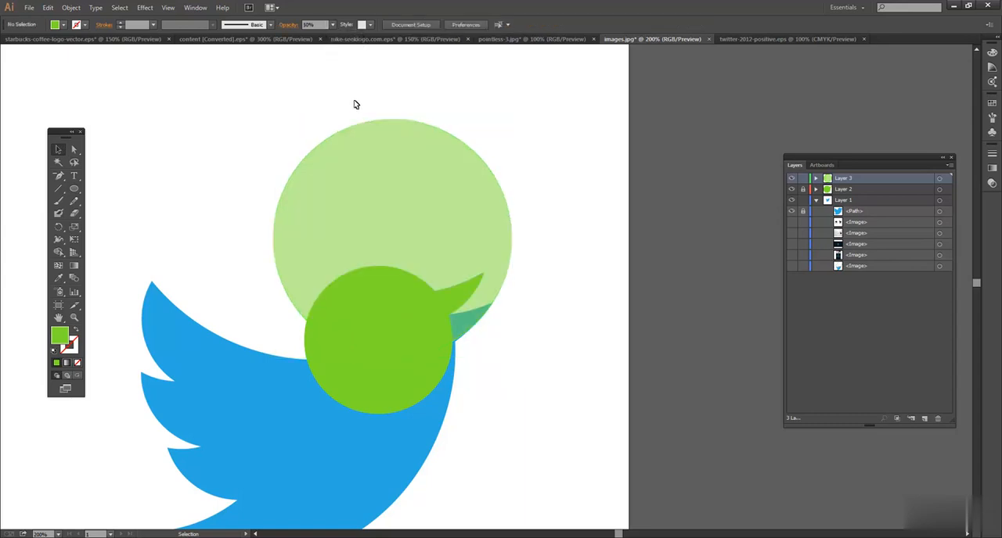
Draw a circle about 351 pt in diameter whose lower edge follows the top of the lower beak and set its opacity to 50%.
click(74, 189)
drag(271, 89, 600, 297)
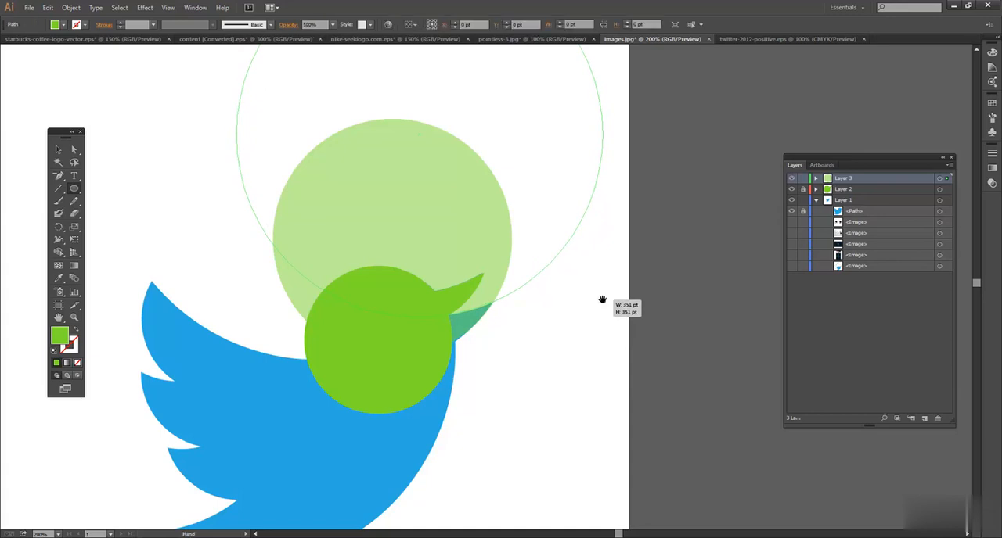
click(329, 25)
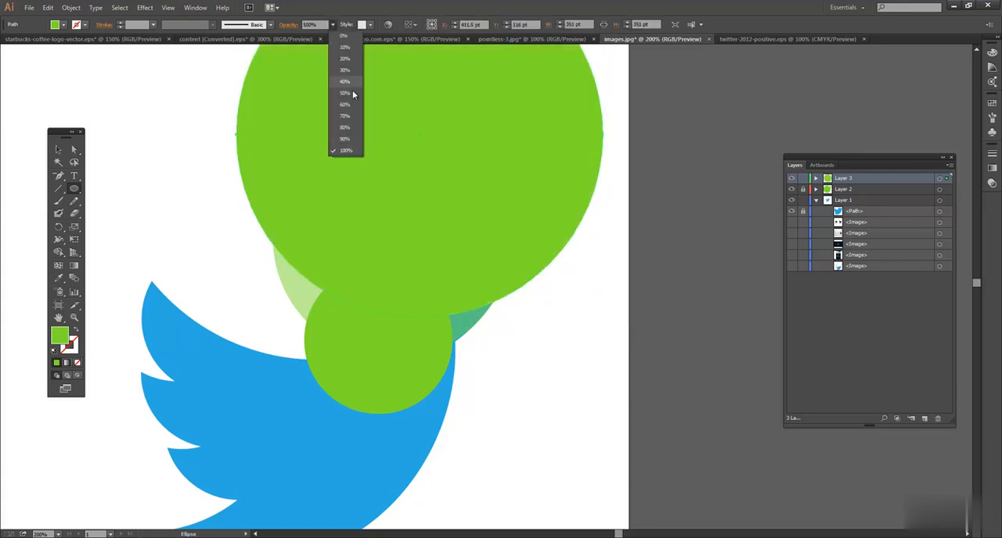
click(351, 90)
click(58, 149)
click(238, 162)
Select both Layer 3 circles and remove their overlap and the rest of the larger circle with the Shape Builder, leaving the lower-beak crescent.
click(497, 303)
click(465, 323)
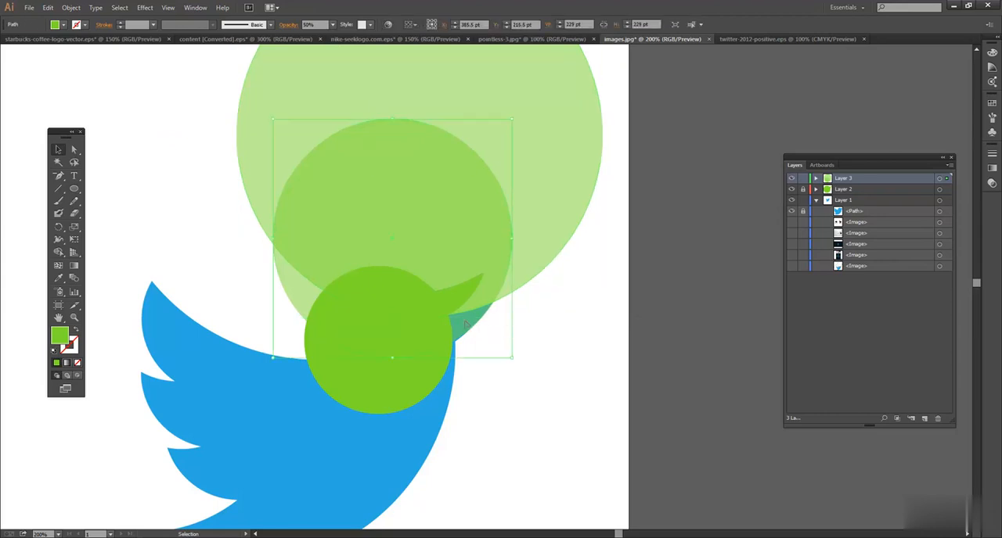
click(548, 333)
drag(164, 165, 399, 219)
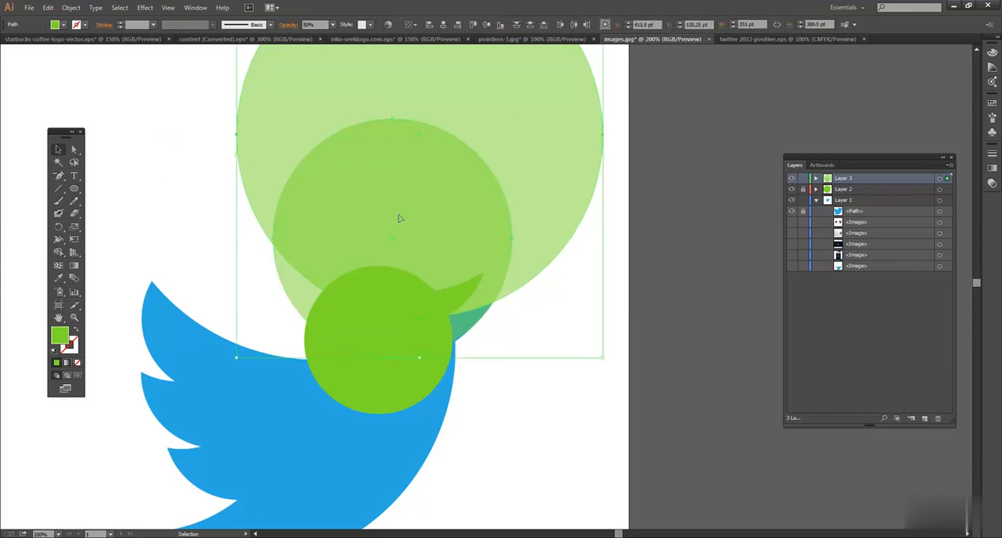
click(58, 253)
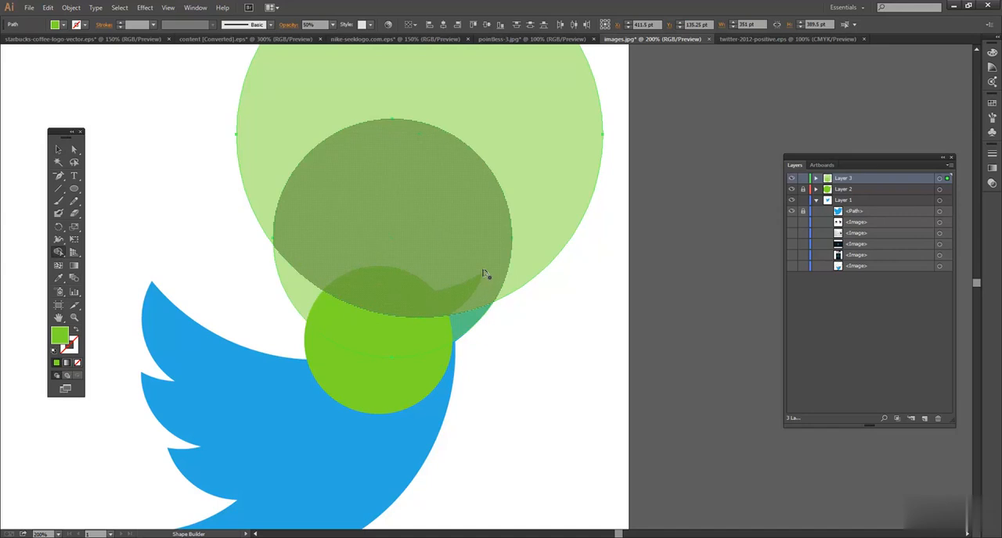
alt+click(492, 185)
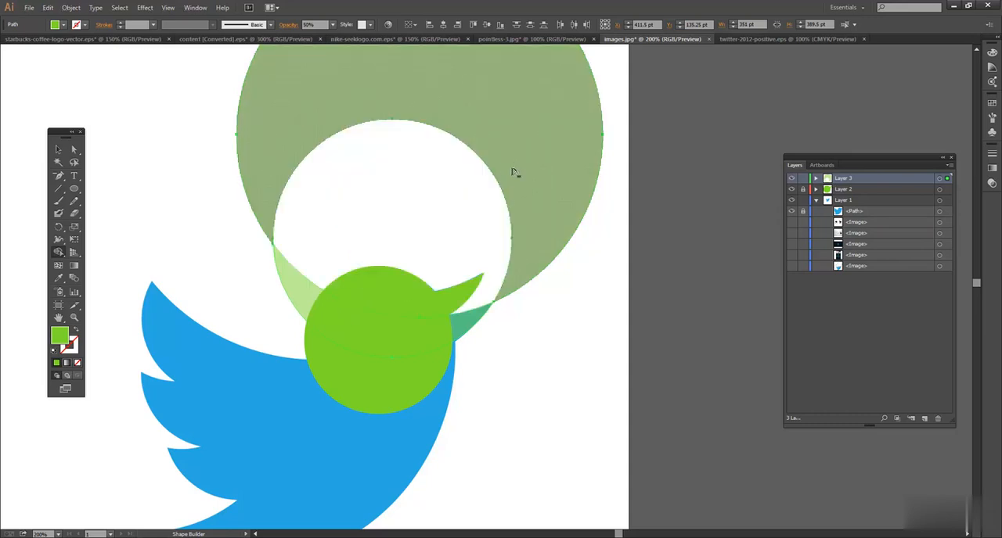
alt+click(514, 164)
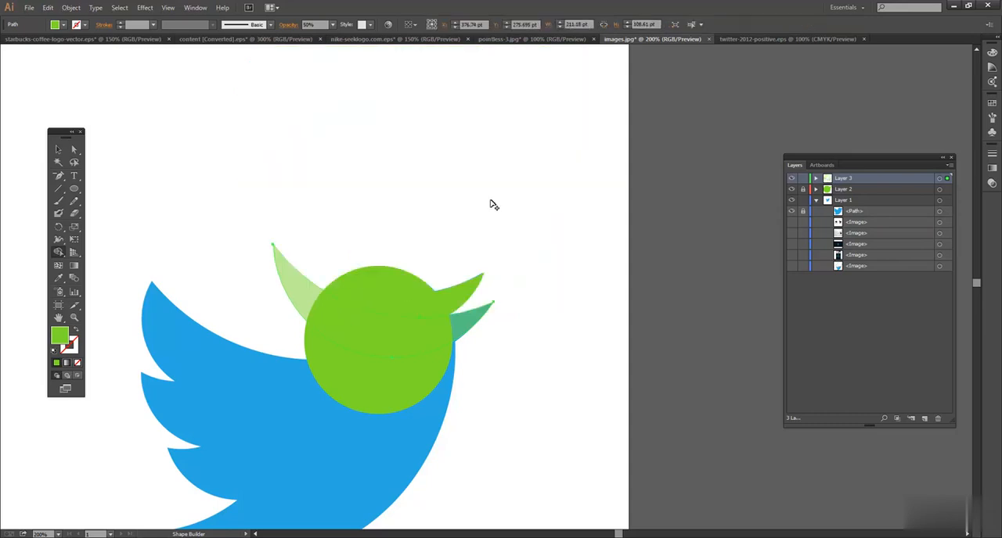
Unlock Layer 2, select the lower-beak crescent and the head, and remove the crescent's tip sticking out behind the head with the Shape Builder.
click(58, 149)
click(497, 313)
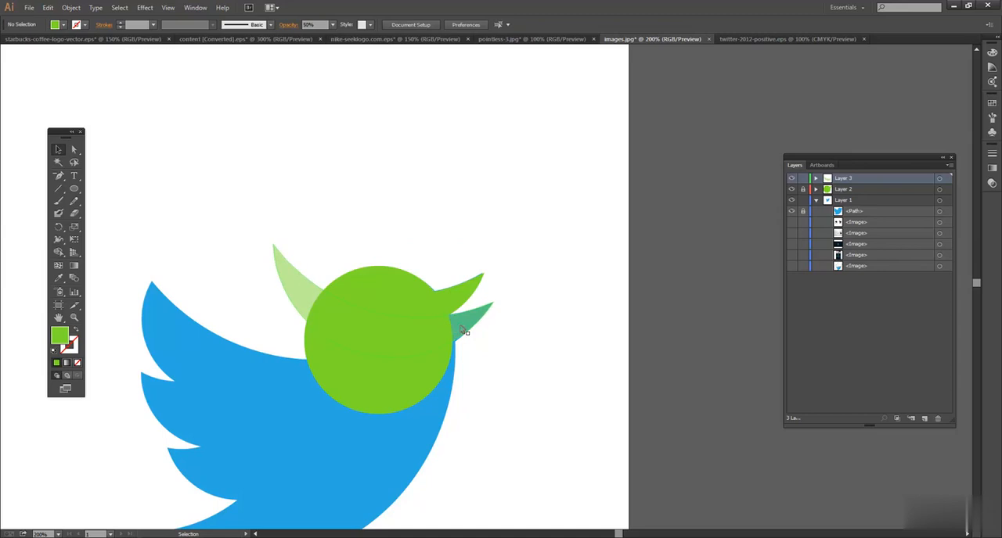
click(417, 344)
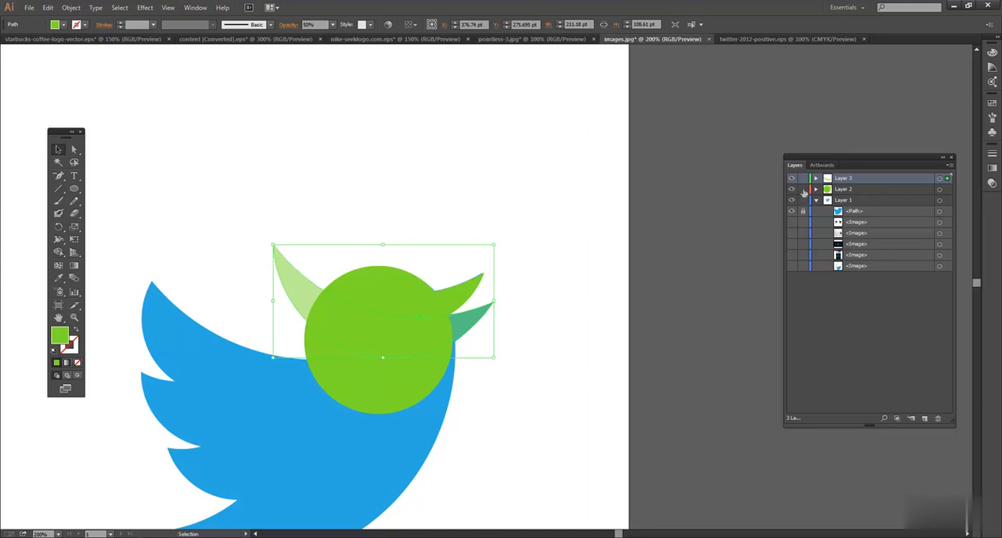
shift+click(397, 380)
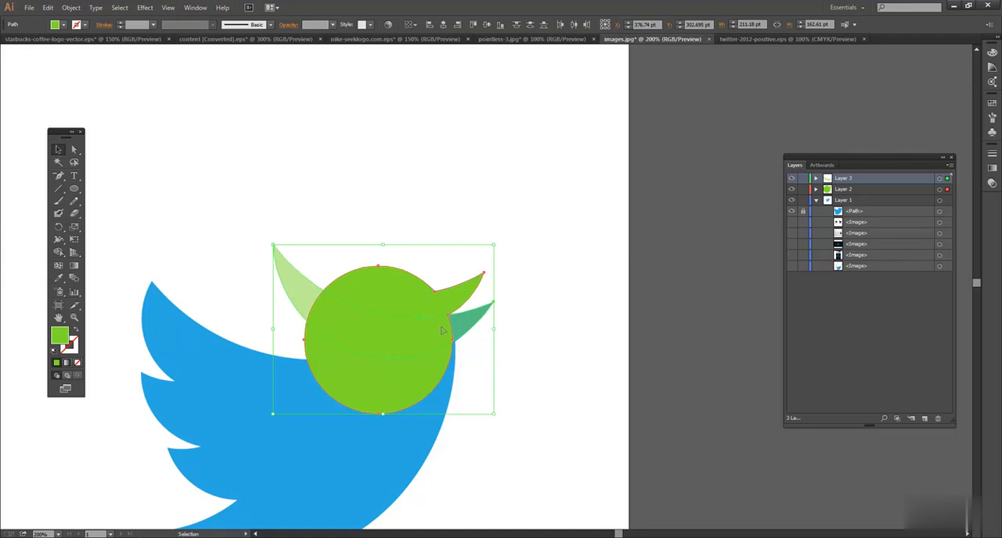
click(57, 253)
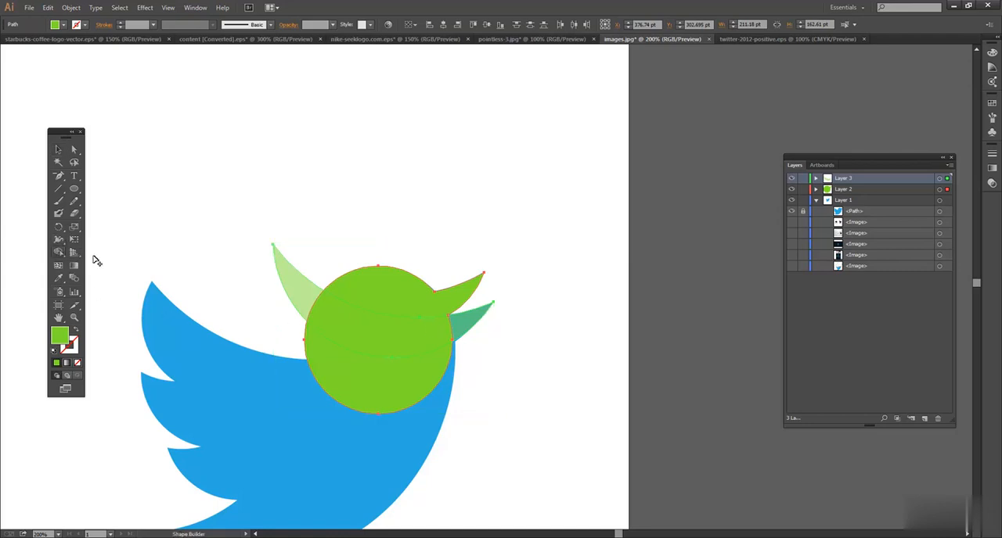
alt+click(306, 296)
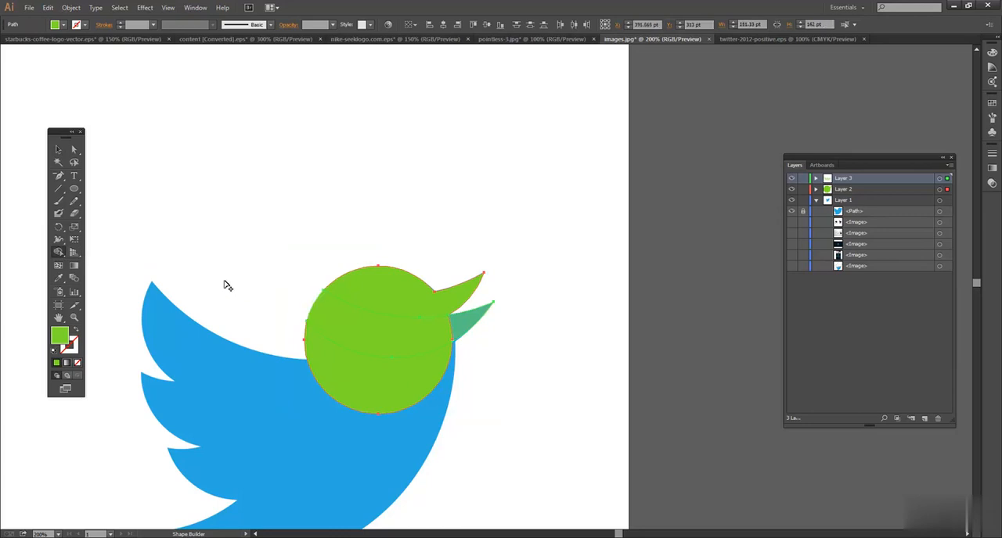
click(58, 149)
click(175, 165)
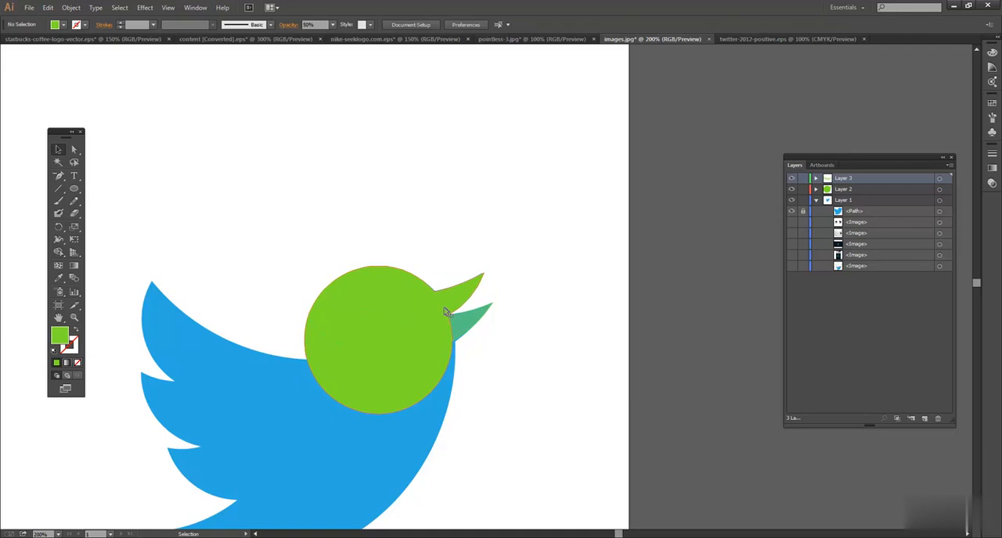
Set the opacity of the remaining lower-beak shape to 100%.
click(465, 327)
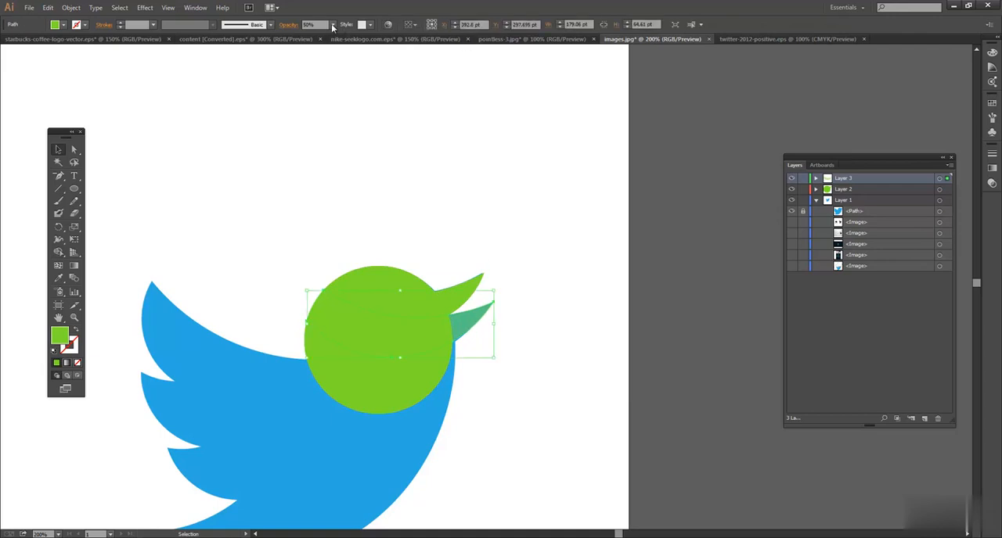
click(333, 25)
click(356, 154)
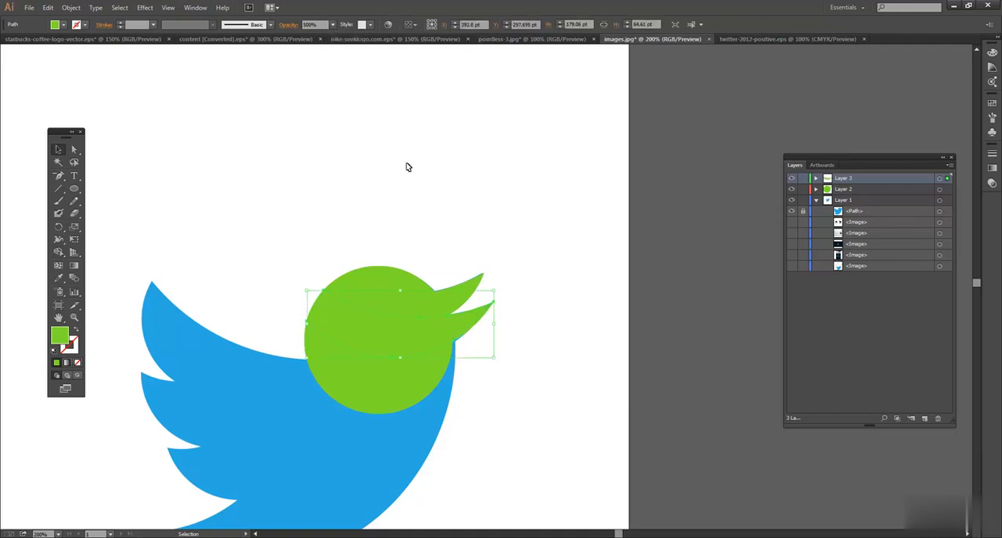
click(414, 171)
Select the head and lower-beak shapes and merge them into one shape with the Shape Builder.
drag(407, 260, 476, 338)
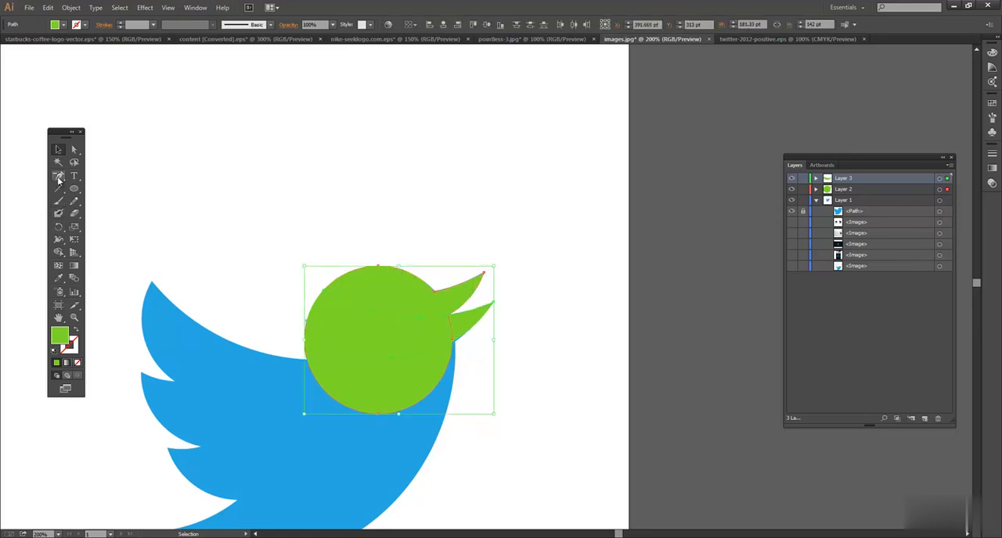
click(59, 252)
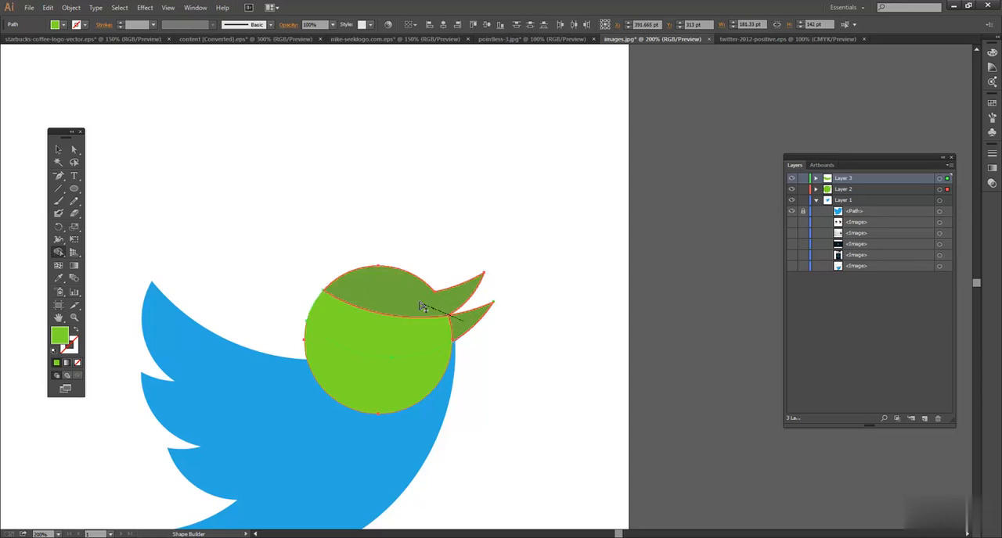
mouse_move(461, 323)
mouse_down()
mouse_move(417, 337)
mouse_move(438, 336)
mouse_move(419, 331)
mouse_move(413, 385)
mouse_up()
click(58, 149)
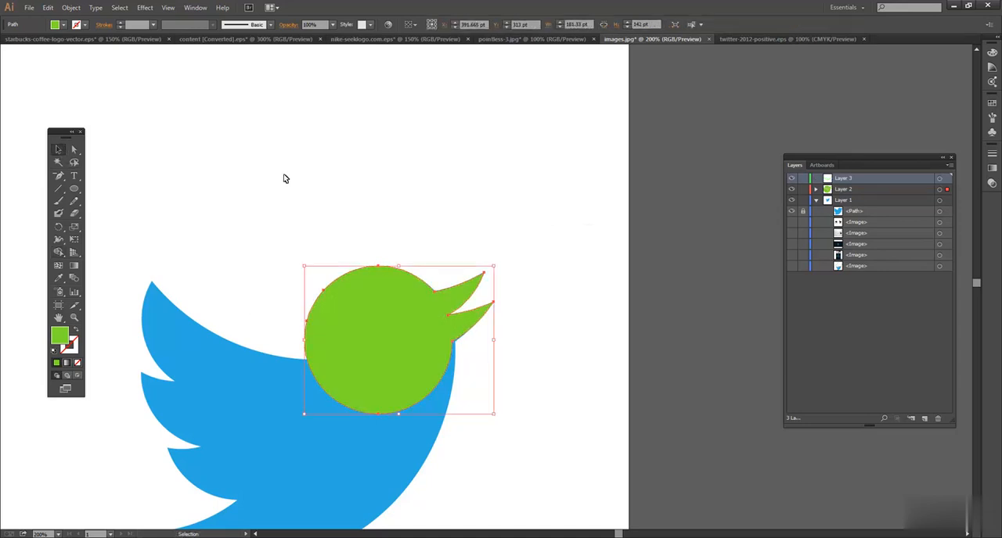
click(557, 247)
Lock Layer 2, draw a circle about 405 pt in diameter following the bird's breast and belly curve on Layer 3, and set its opacity to 50%.
key(space)
drag(321, 165, 390, 142)
drag(342, 210, 336, 157)
click(73, 188)
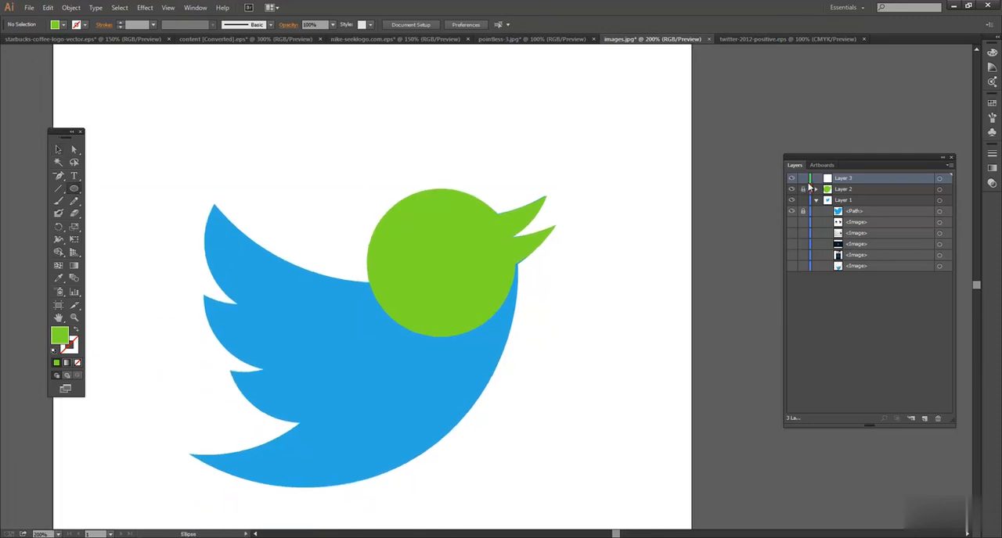
drag(202, 127, 519, 434)
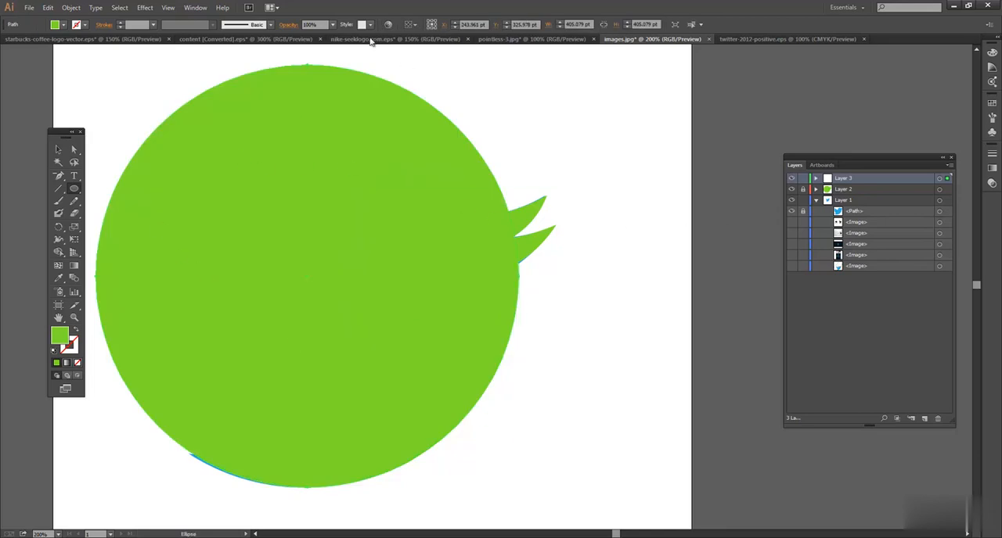
drag(324, 26, 275, 28)
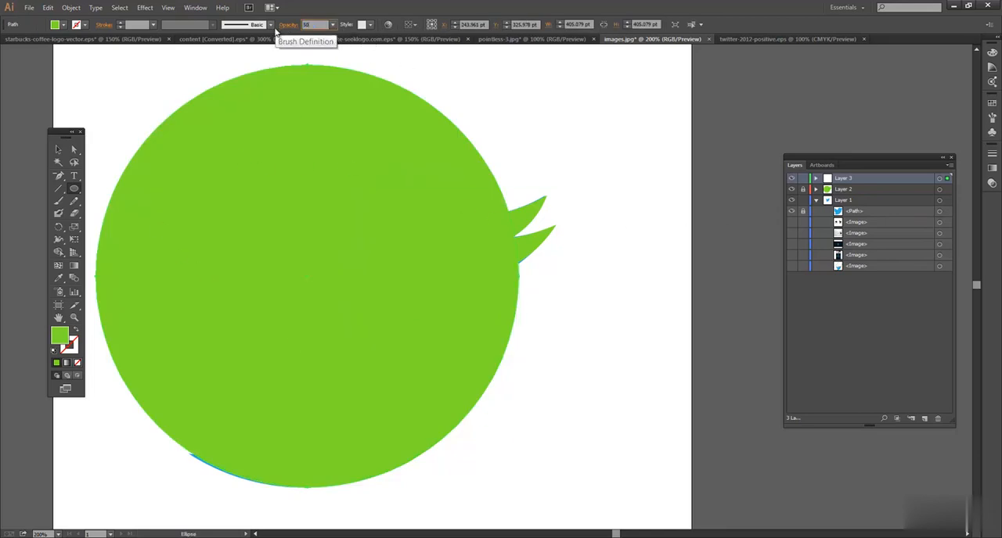
click(58, 149)
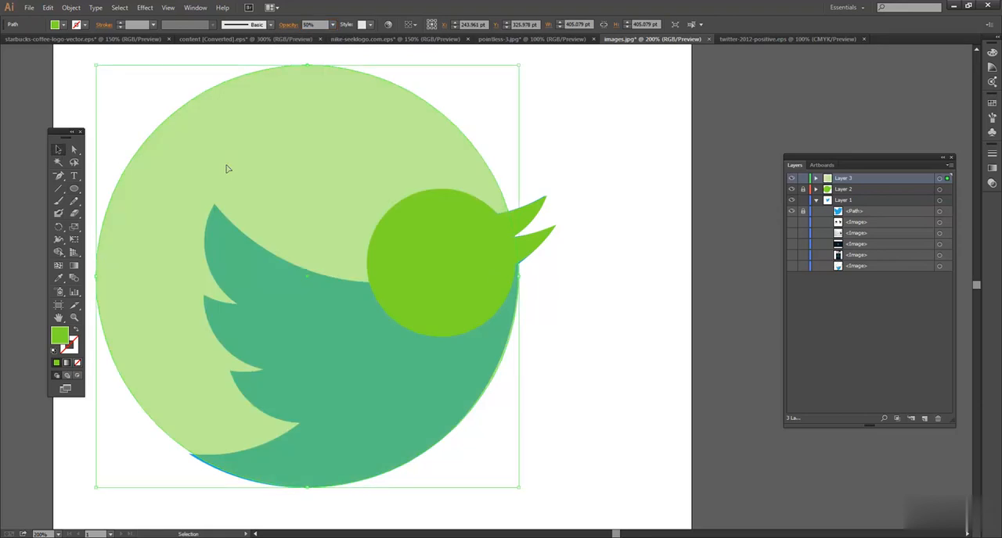
Duplicate the 405 pt circle about 108 pt left and 30 pt up so its lower edge follows the top of the tail.
click(606, 179)
drag(311, 239, 394, 232)
click(418, 241)
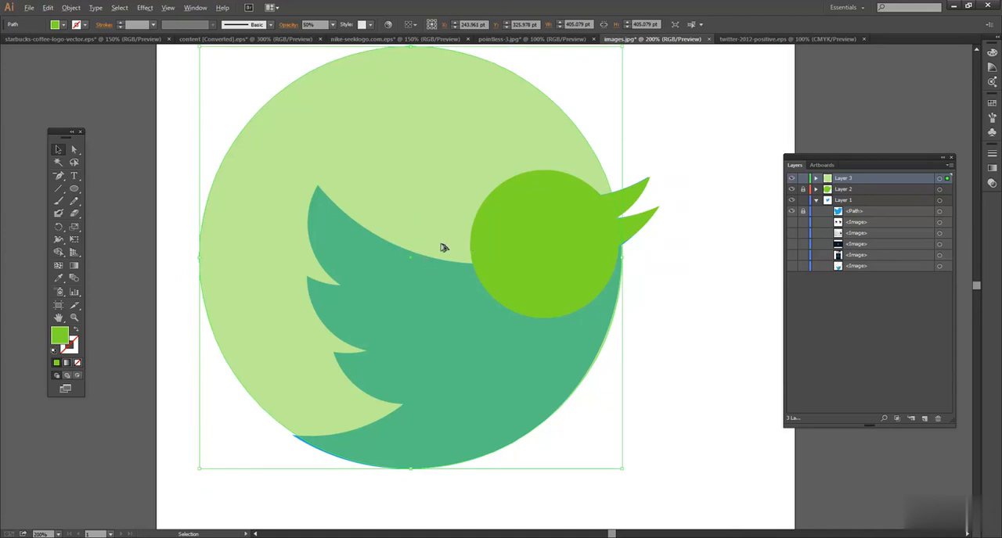
drag(433, 283, 320, 250)
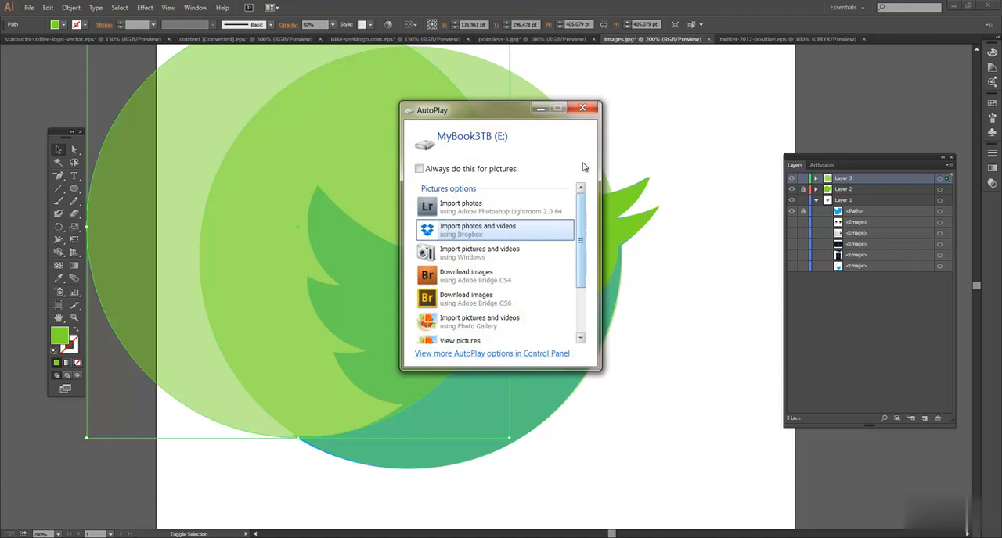
click(582, 107)
Select both large circles and remove their overlap and the rest of the copy with the Shape Builder, leaving the body crescent.
shift+click(548, 377)
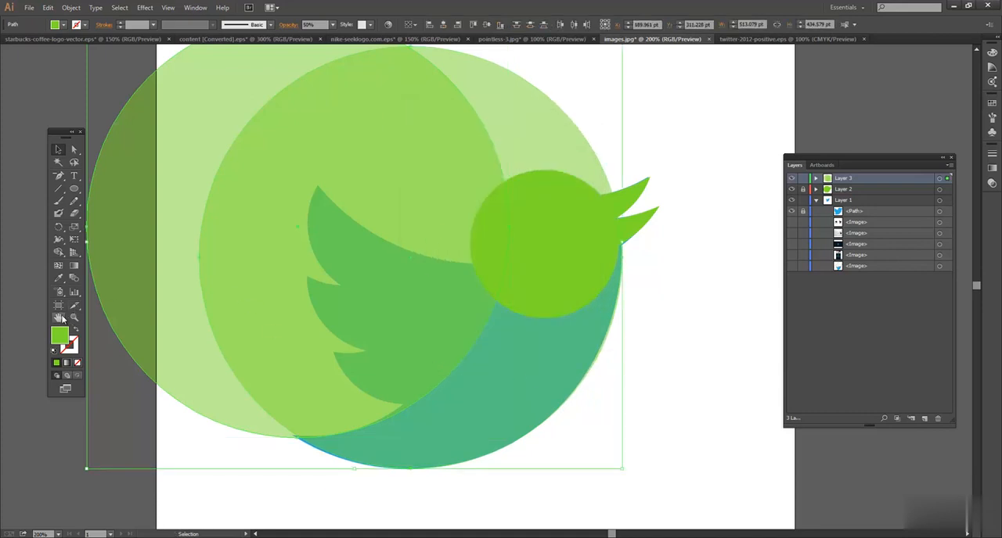
click(59, 253)
key(shift+m)
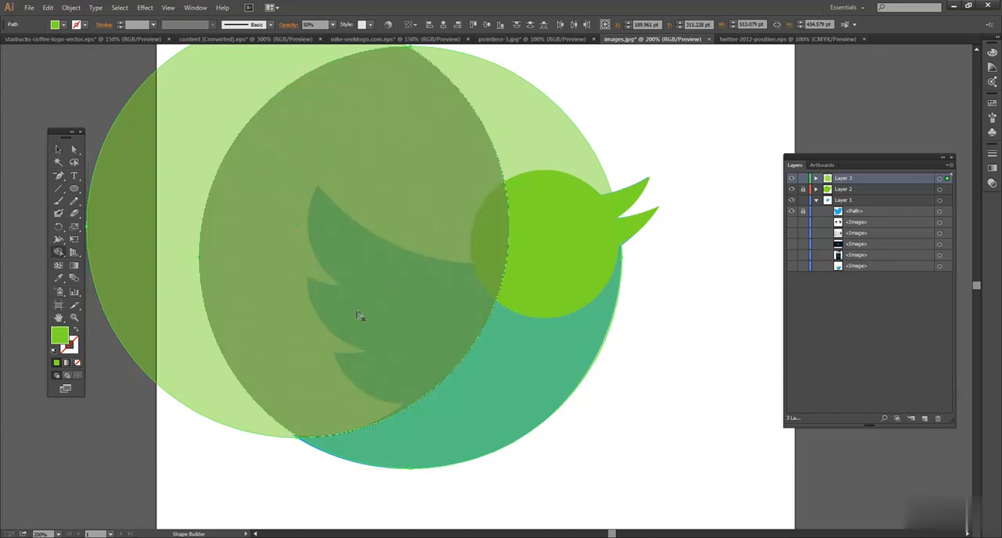
click(258, 283)
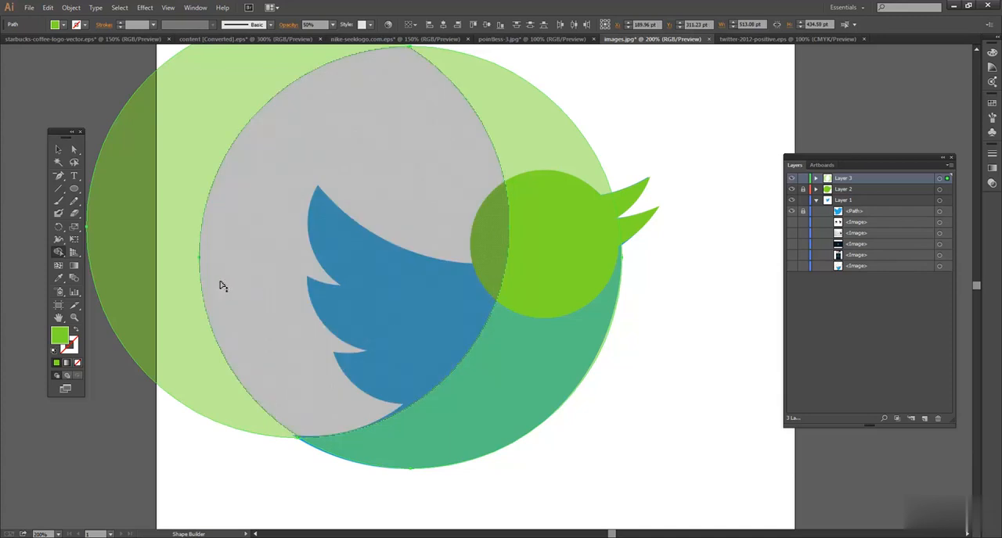
alt+click(176, 243)
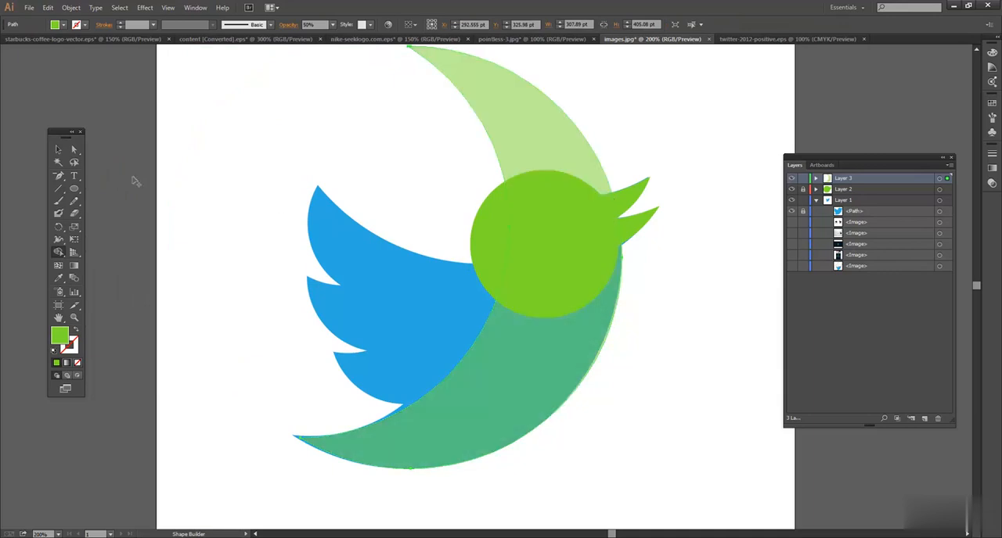
Move the body crescent down about 4 pt and set its opacity to 100%.
click(57, 150)
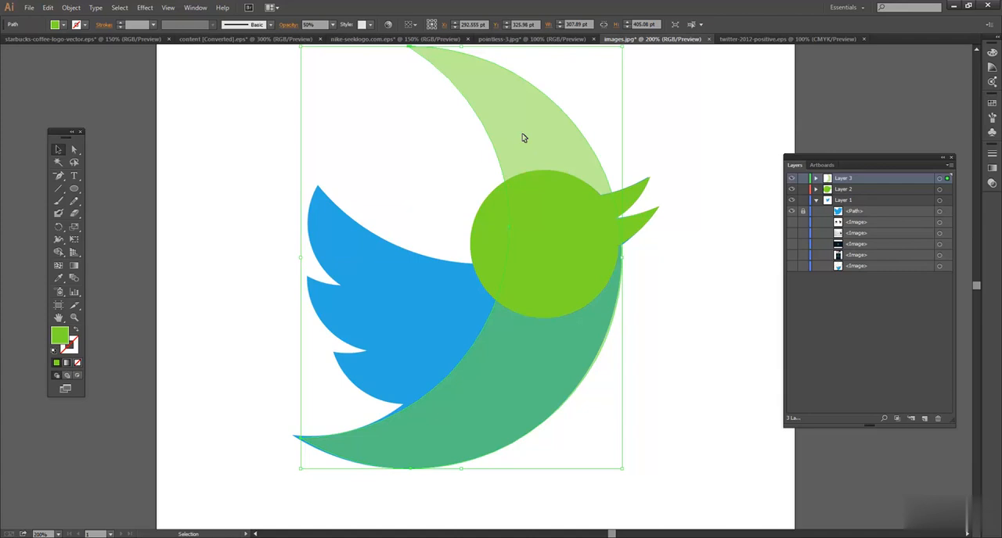
drag(523, 138, 524, 143)
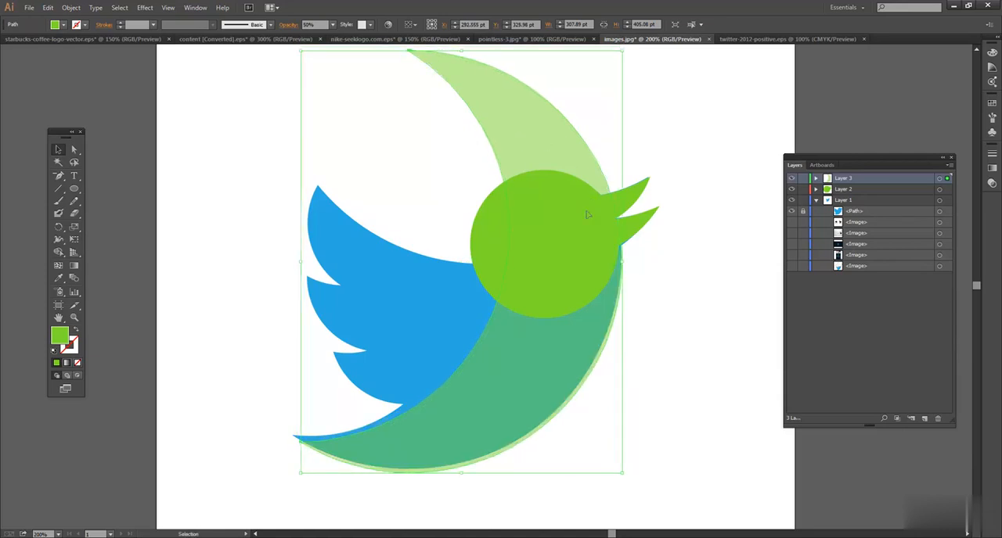
click(566, 230)
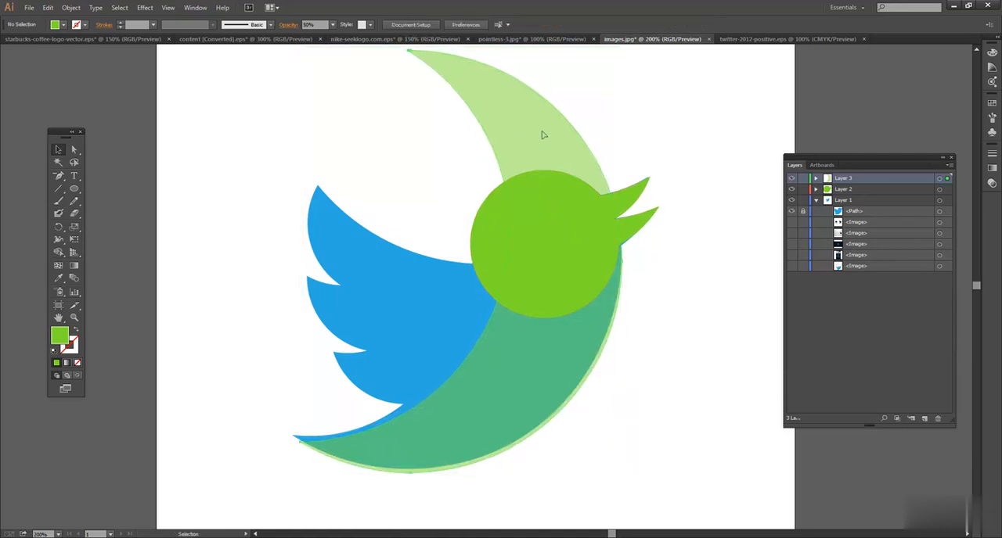
click(544, 145)
click(333, 24)
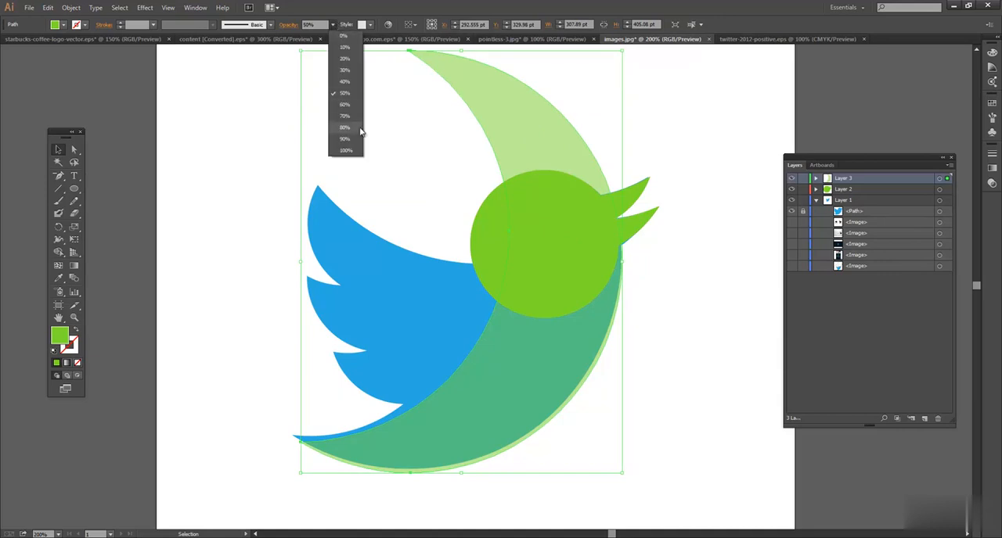
click(358, 151)
Unlock Layer 2, select the crescent and the head, and remove the part of the crescent above the head with the Shape Builder.
drag(452, 162, 664, 246)
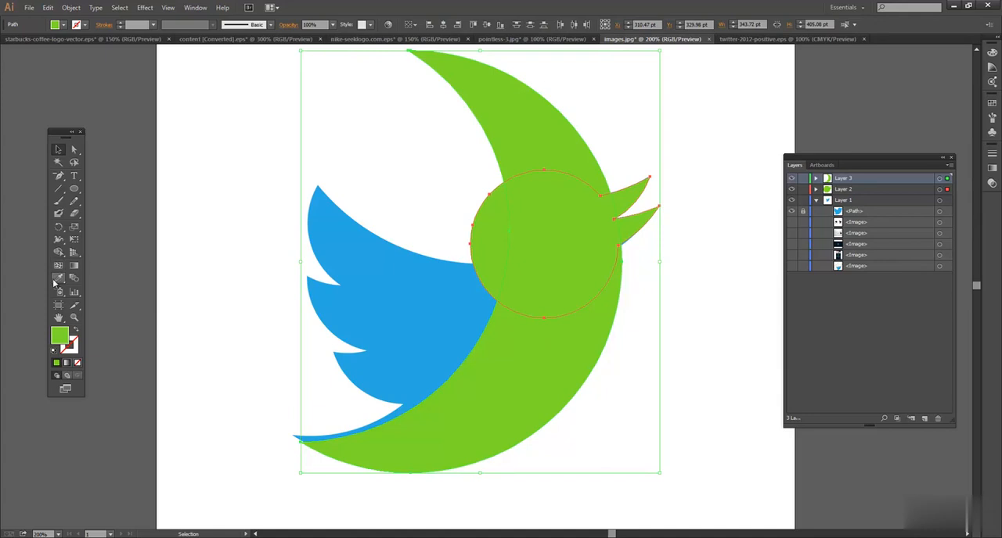
click(61, 253)
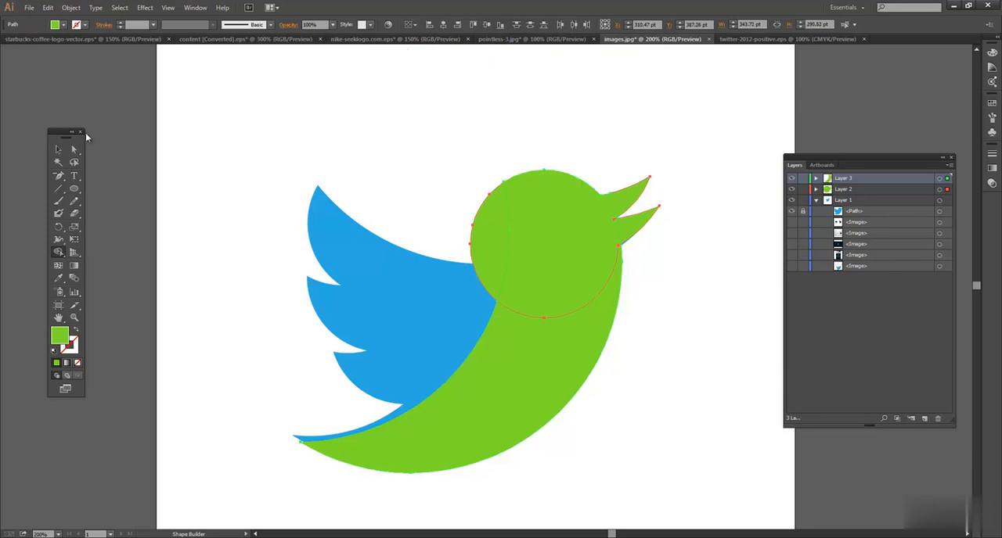
click(60, 149)
click(382, 128)
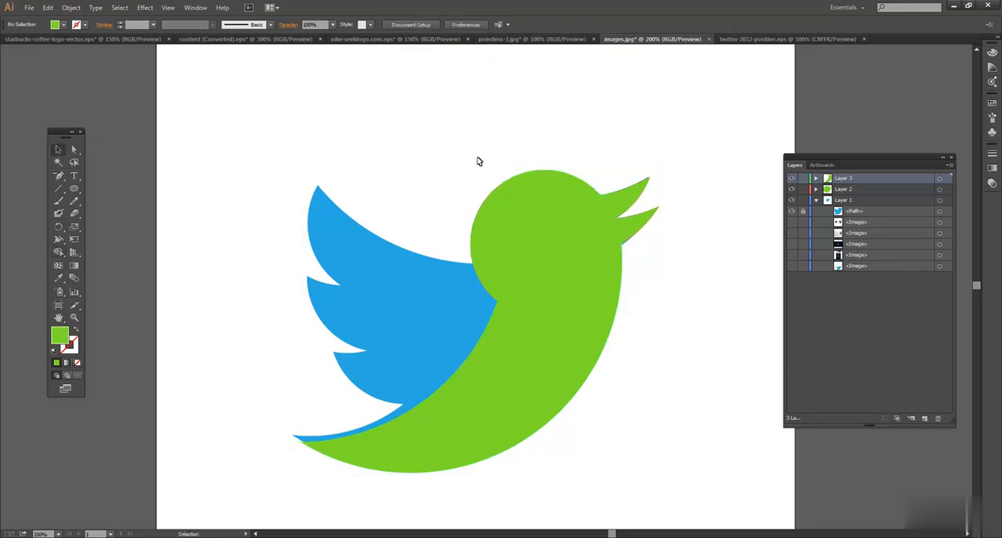
Select the head and body and merge all their regions, including the beak, into one silhouette with the Shape Builder.
drag(448, 166, 611, 223)
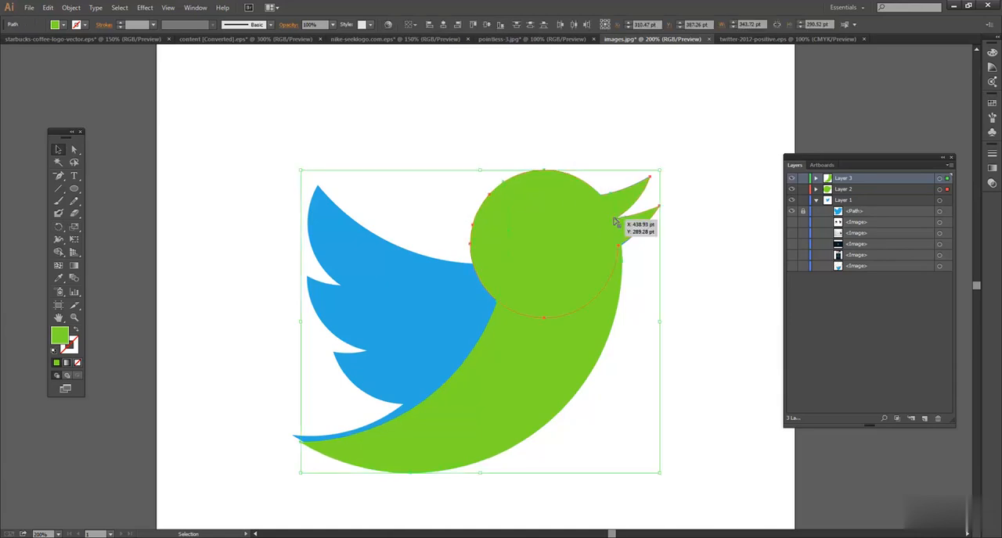
click(59, 252)
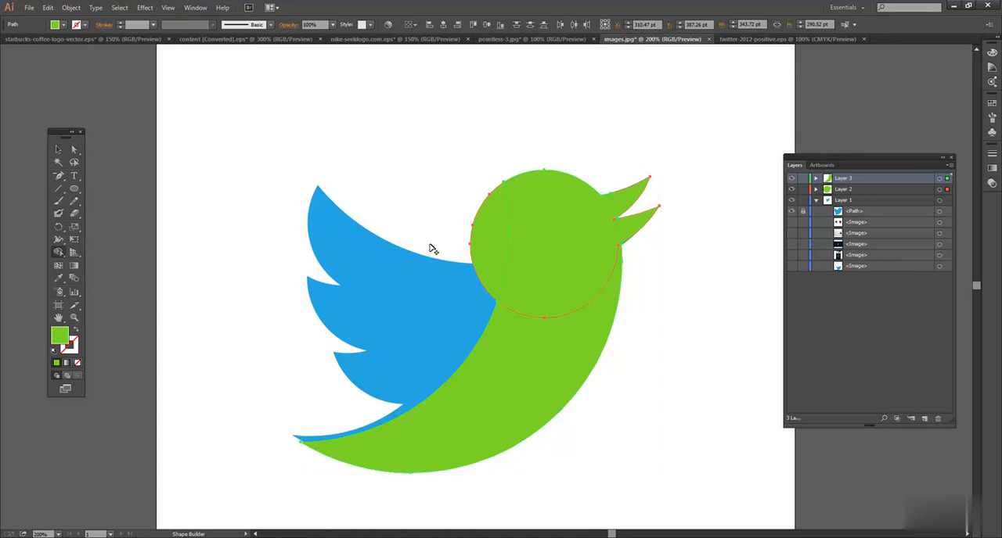
mouse_move(499, 241)
mouse_down()
mouse_move(576, 243)
mouse_move(642, 227)
mouse_move(616, 227)
mouse_move(629, 229)
mouse_move(628, 205)
mouse_up()
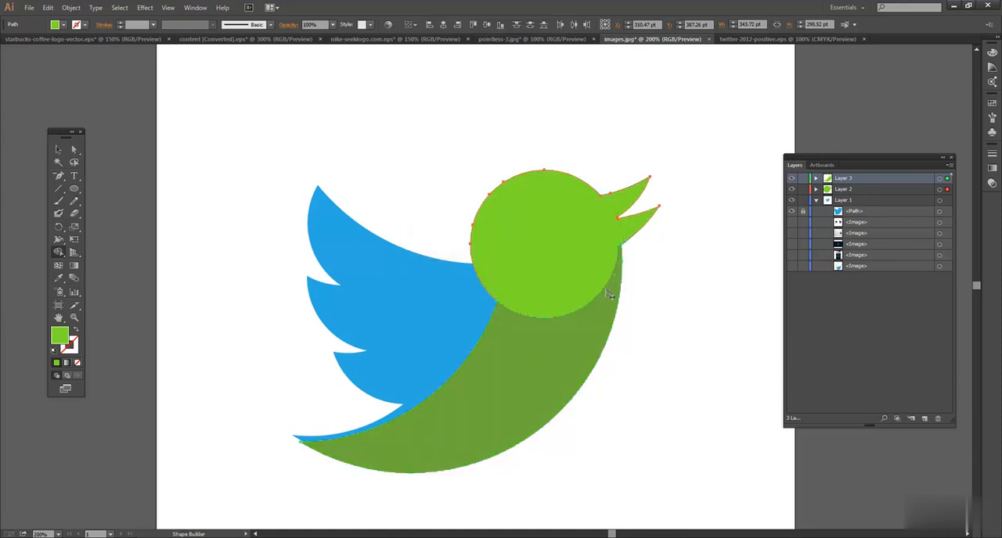
drag(604, 299, 599, 263)
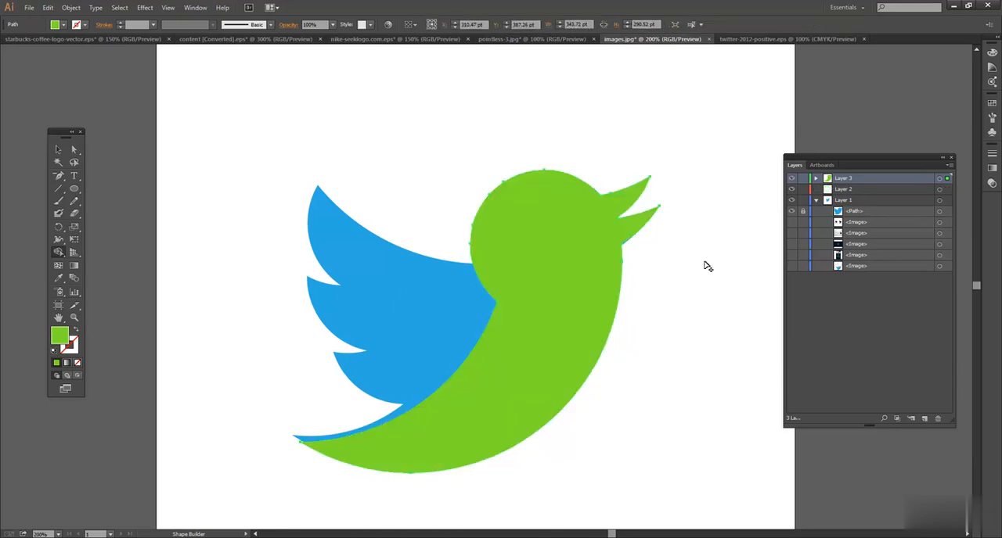
click(57, 149)
click(533, 156)
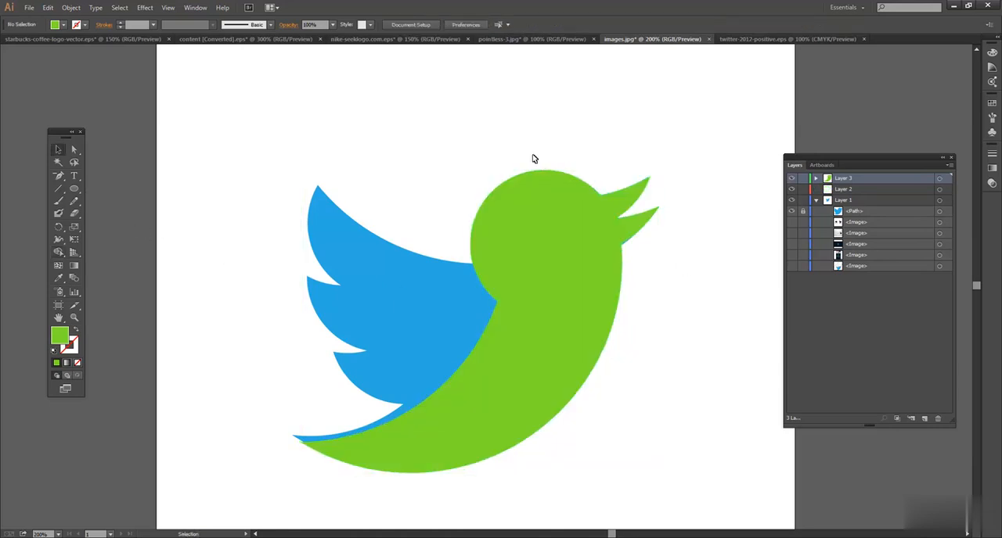
key(ctrl+a)
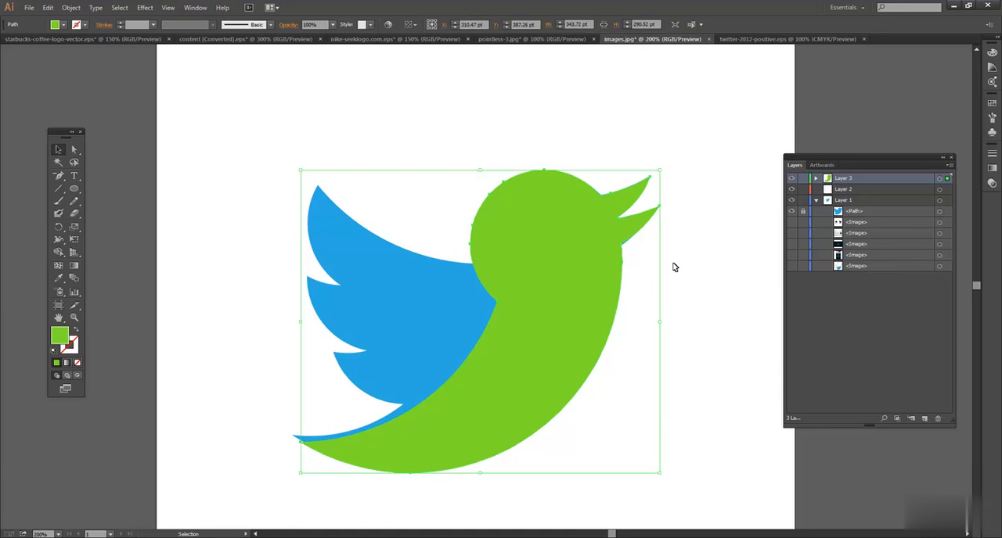
click(717, 270)
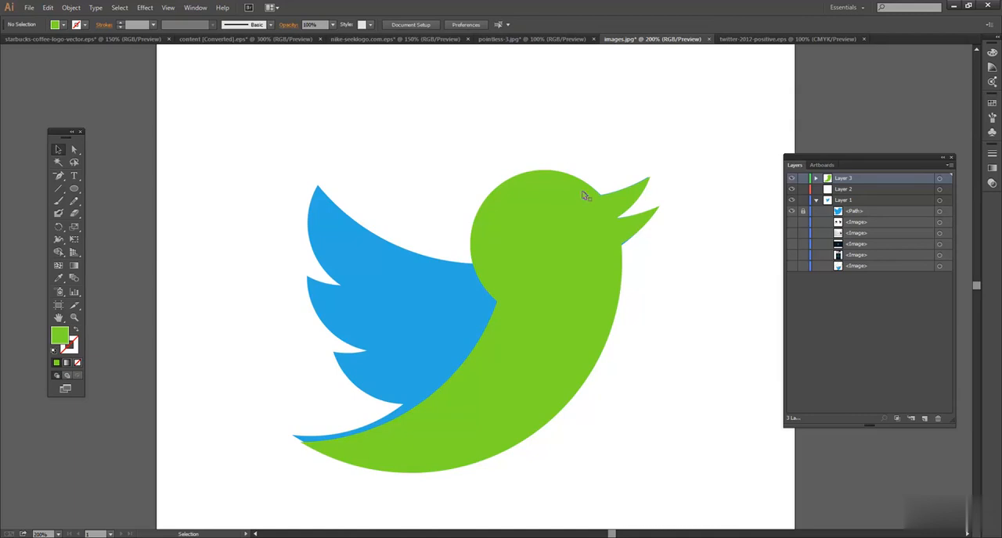
Shift the green bird silhouette slightly up and hide the blue reference bird path in Layer 1.
drag(577, 316, 580, 313)
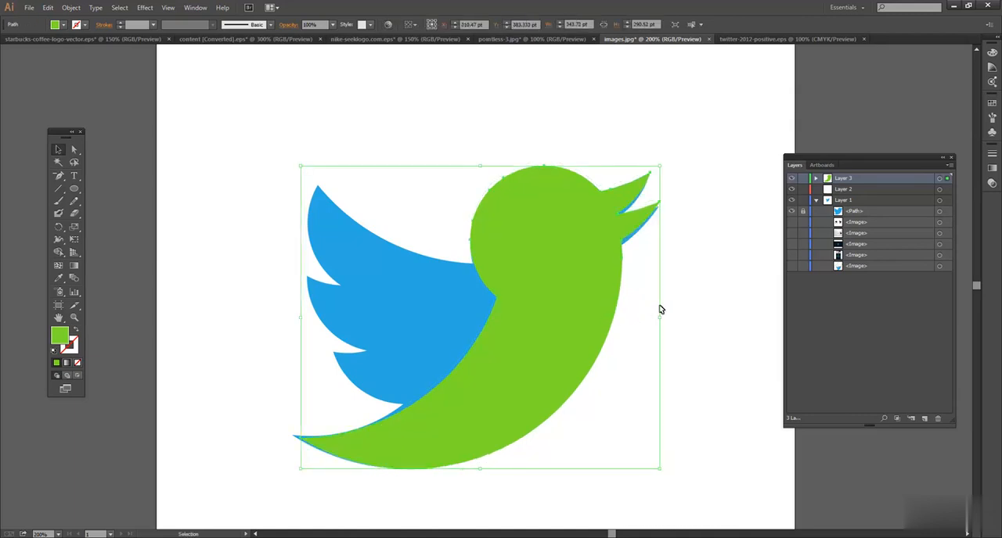
click(714, 307)
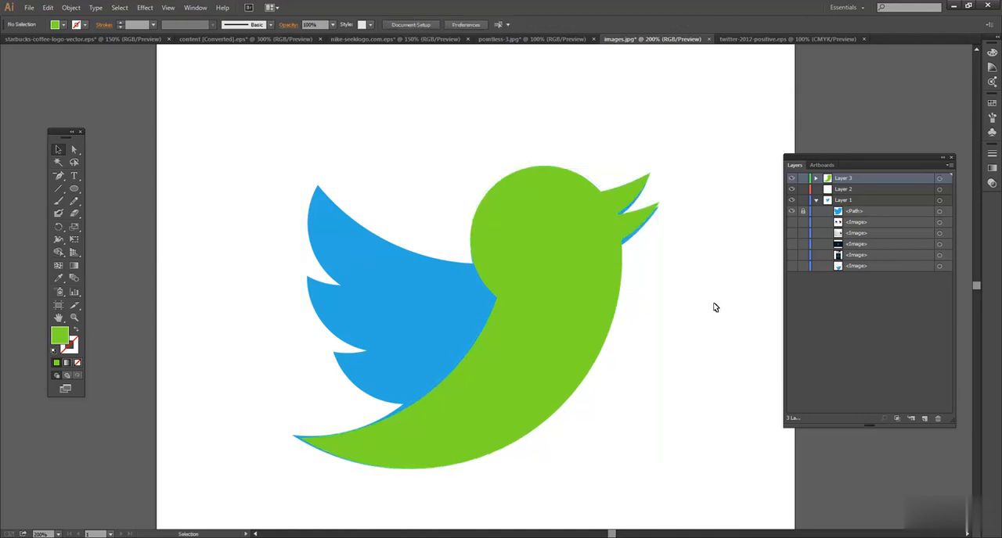
click(792, 212)
Reposition the green bird silhouette on the artboard and scale it down proportionally to about 161 pt wide.
drag(585, 251, 550, 236)
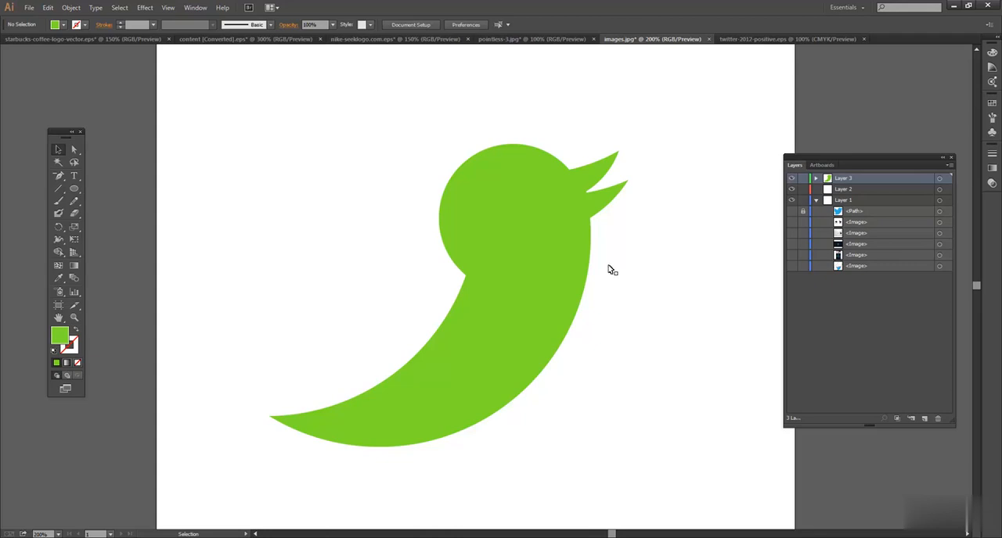
click(529, 217)
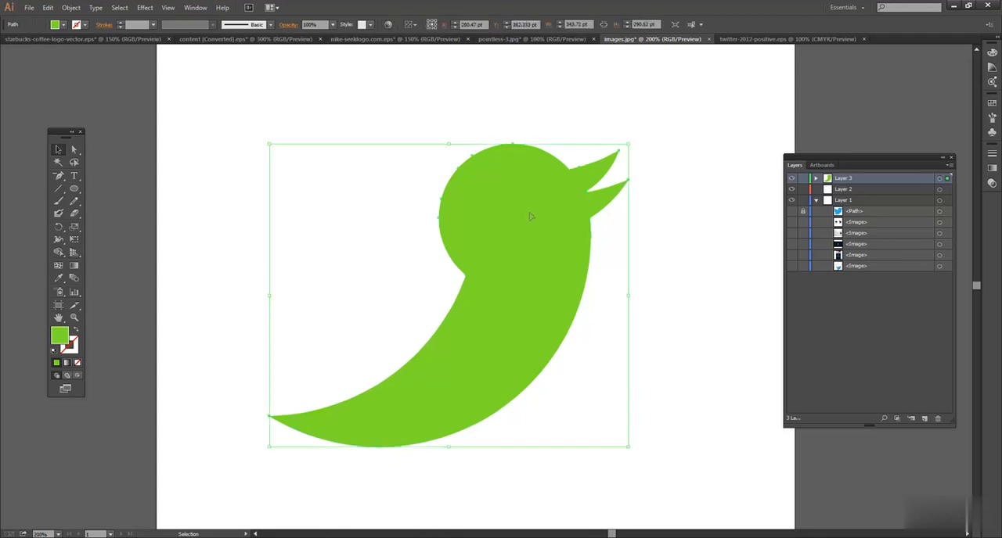
click(702, 258)
click(549, 266)
drag(533, 248, 543, 242)
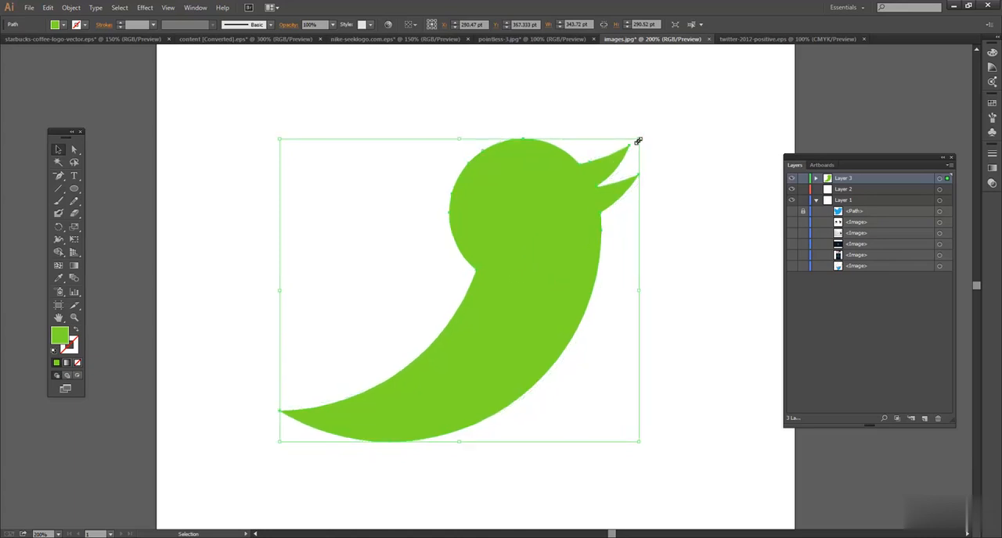
drag(638, 140, 543, 178)
click(476, 186)
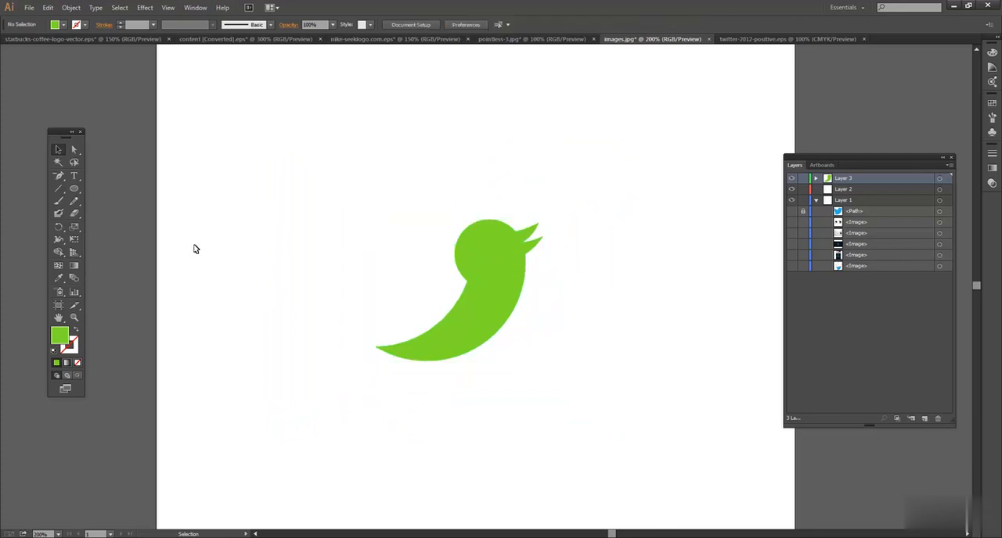
Draw a square of about 118.5 pt with the Rectangle tool above and left of the green bird.
click(76, 191)
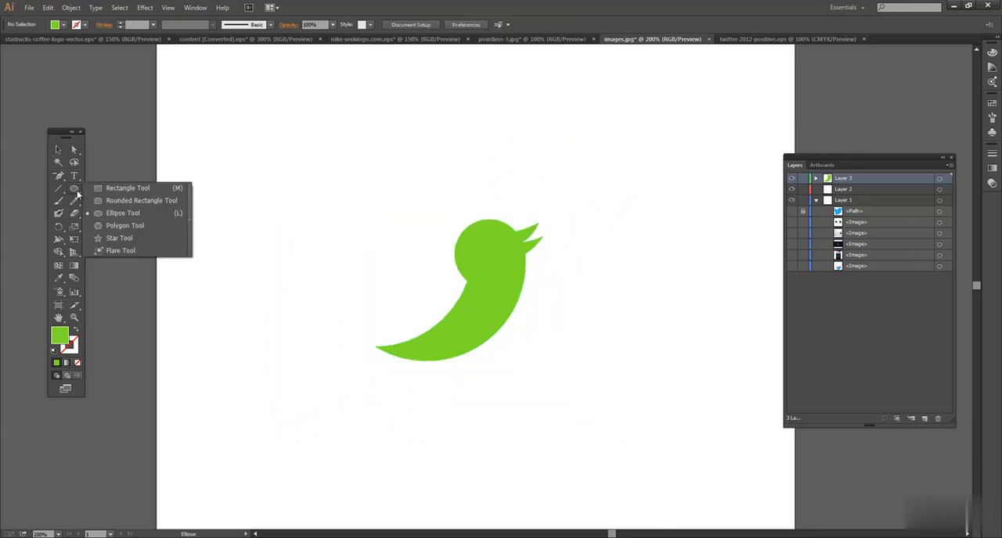
click(118, 189)
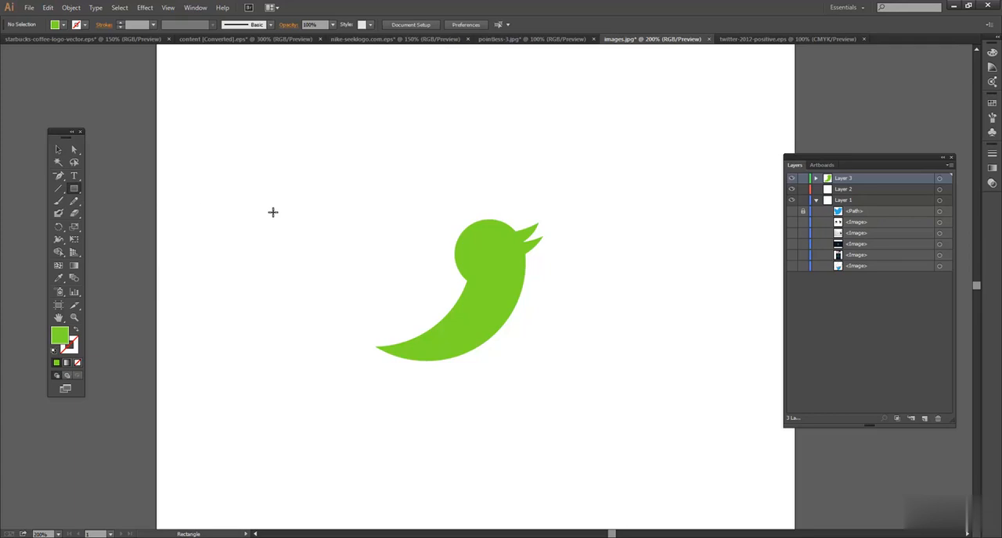
drag(282, 115, 394, 238)
key(v)
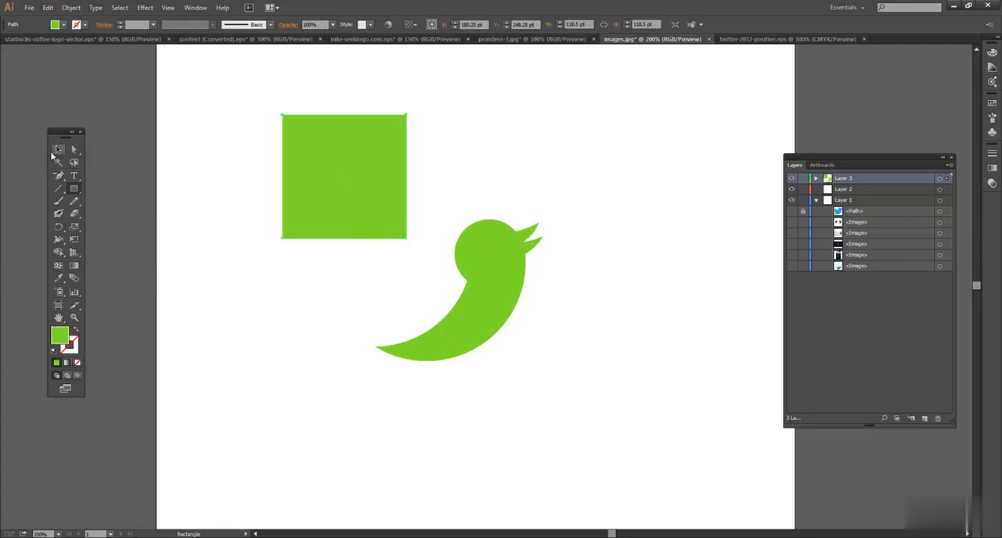
Fill the square with cyan (RGB 44, 219, 219) and enlarge it proportionally to about 161 pt.
double_click(65, 336)
drag(509, 285, 515, 275)
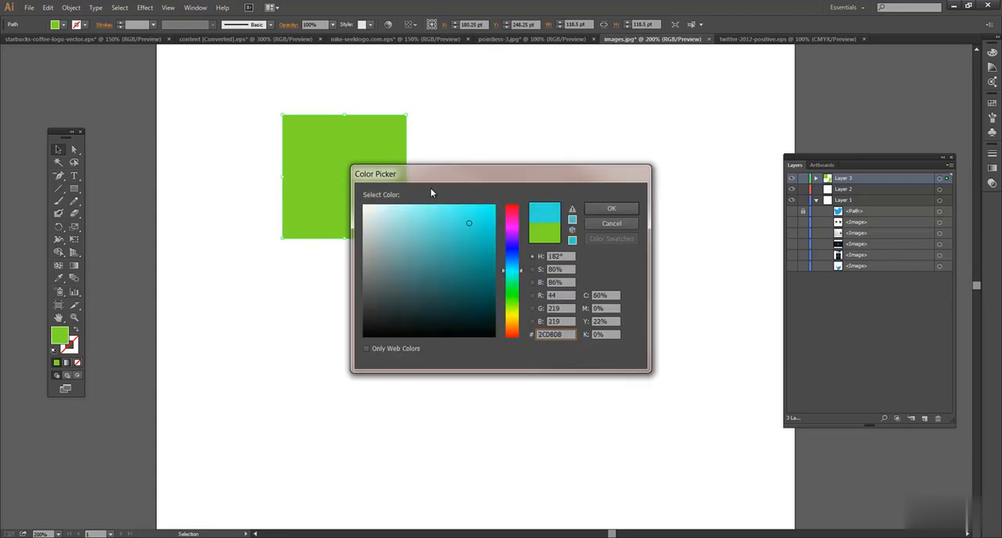
click(611, 209)
drag(406, 238, 450, 282)
click(502, 264)
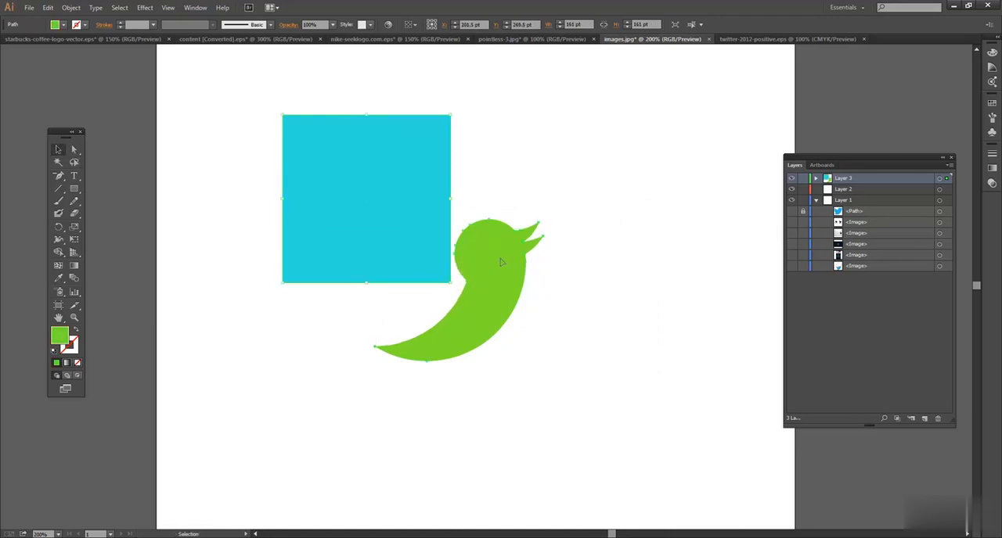
drag(502, 264, 431, 208)
key(ctrl+z)
Move the green bird away from the square, place a copy over the square, and move the original farther down and right.
drag(503, 301, 598, 337)
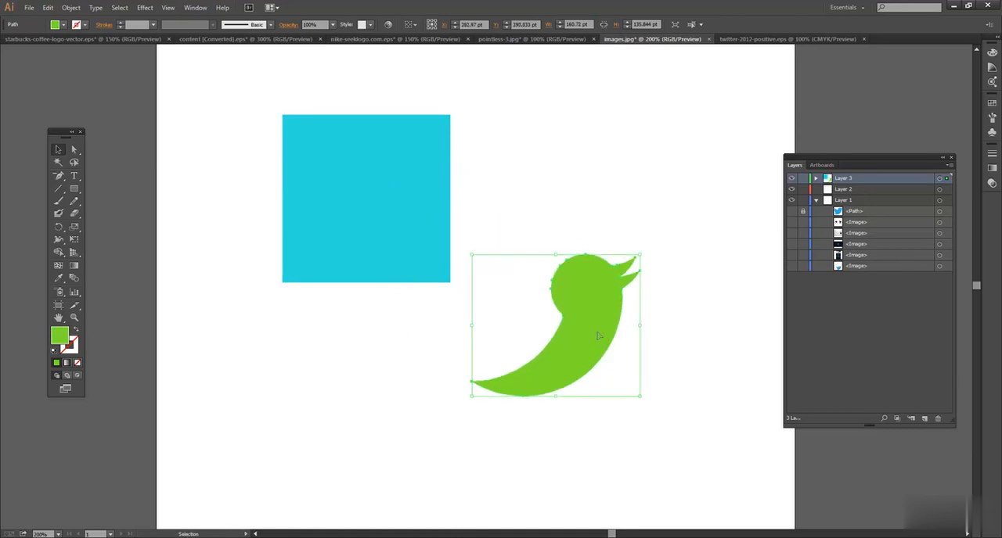
drag(553, 304, 369, 173)
drag(595, 304, 679, 335)
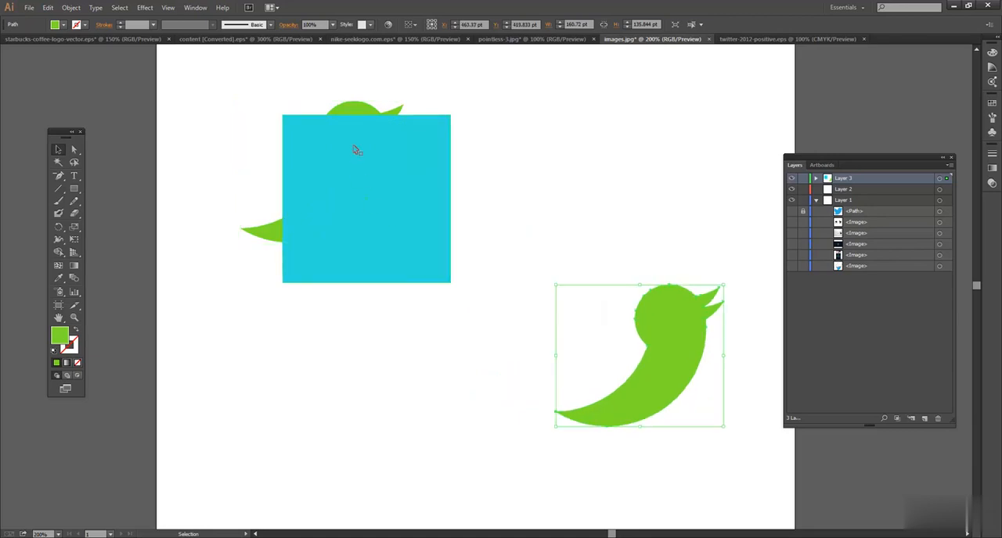
Select the bird copy partly hidden by the cyan square, expand Layer 3, and bring the copy to the front.
click(352, 113)
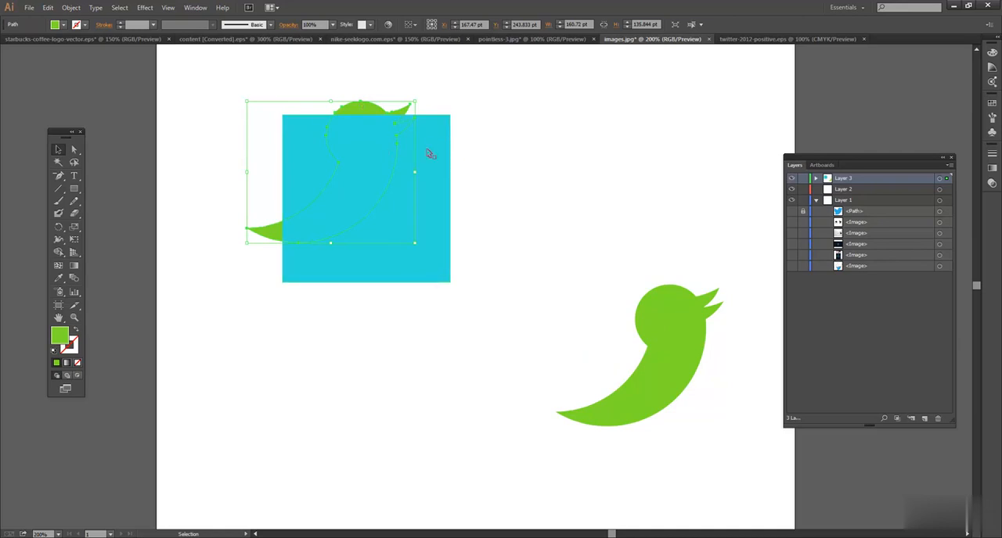
click(816, 180)
mouse_move(863, 204)
mouse_down()
mouse_move(863, 181)
mouse_move(878, 204)
mouse_up()
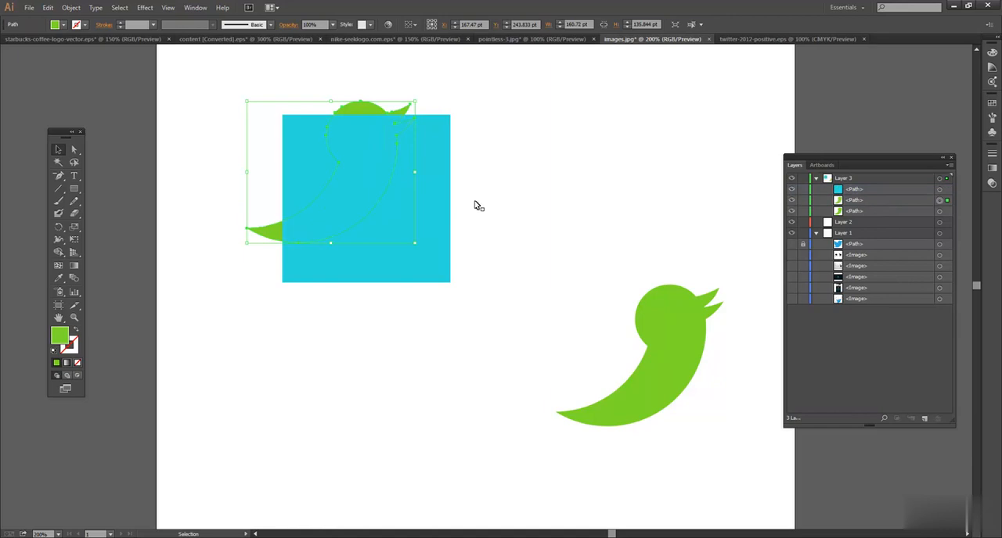
right_click(364, 114)
mouse_move(418, 275)
click(310, 274)
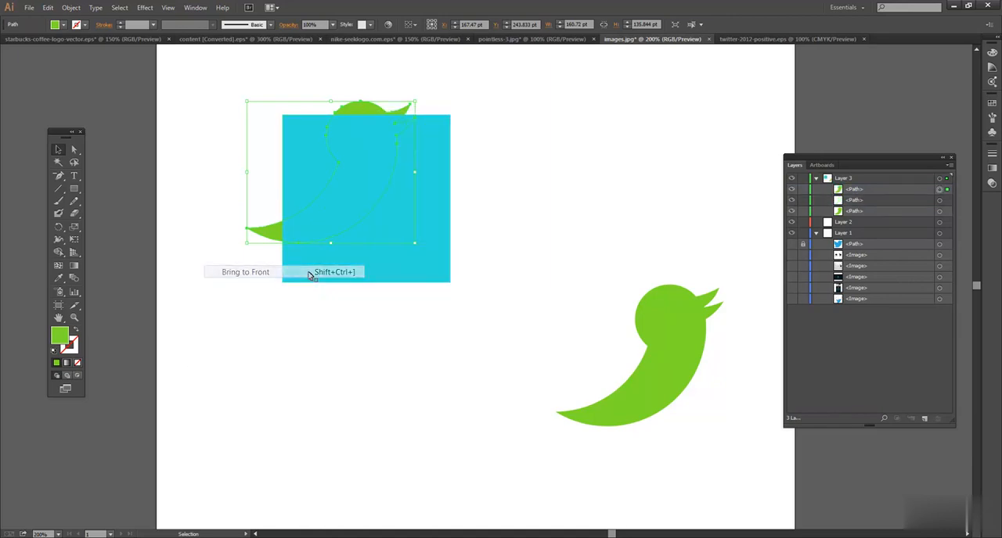
click(584, 199)
Position the bird copy inside the cyan square and scale it down proportionally to about 124 pt wide.
drag(376, 157, 397, 183)
drag(437, 129, 418, 144)
drag(386, 194, 404, 193)
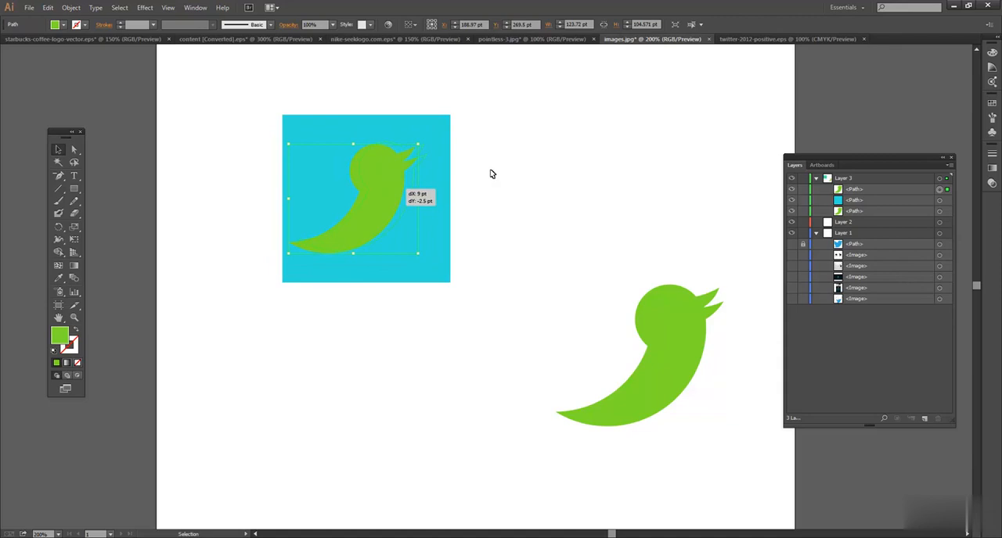
click(548, 180)
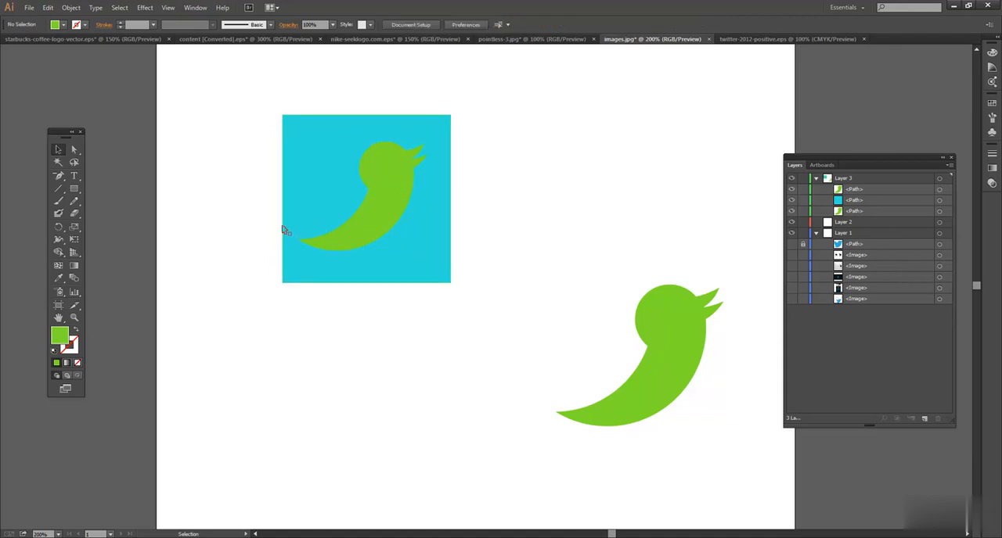
Select the cyan square with the bird copy and cut the bird shape out of the square with the Shape Builder.
drag(257, 157, 524, 206)
click(58, 251)
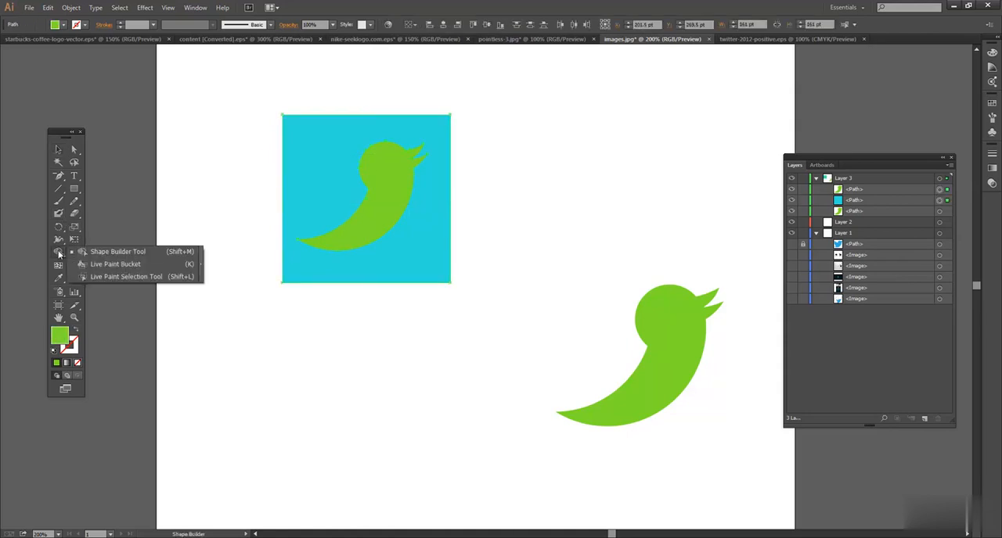
alt+click(396, 185)
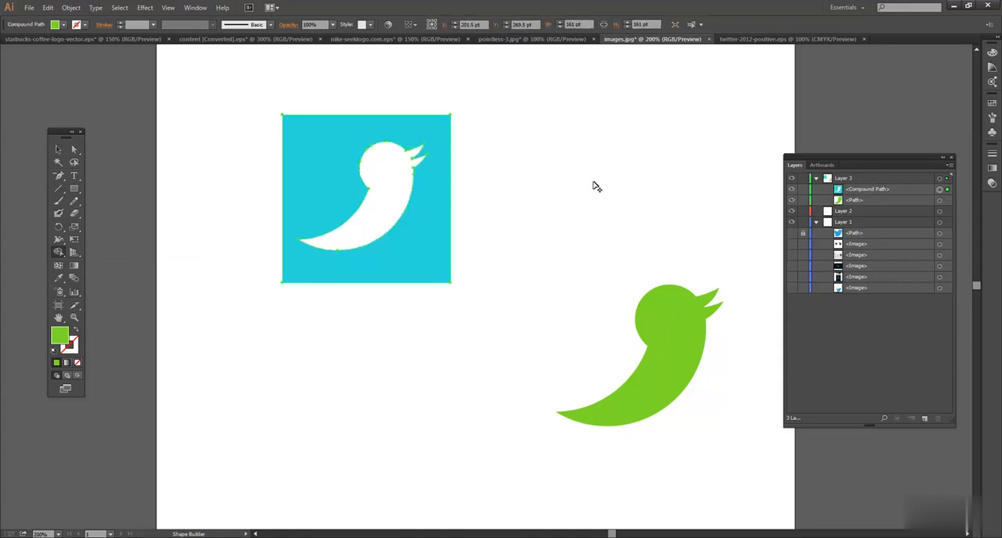
click(58, 151)
click(456, 167)
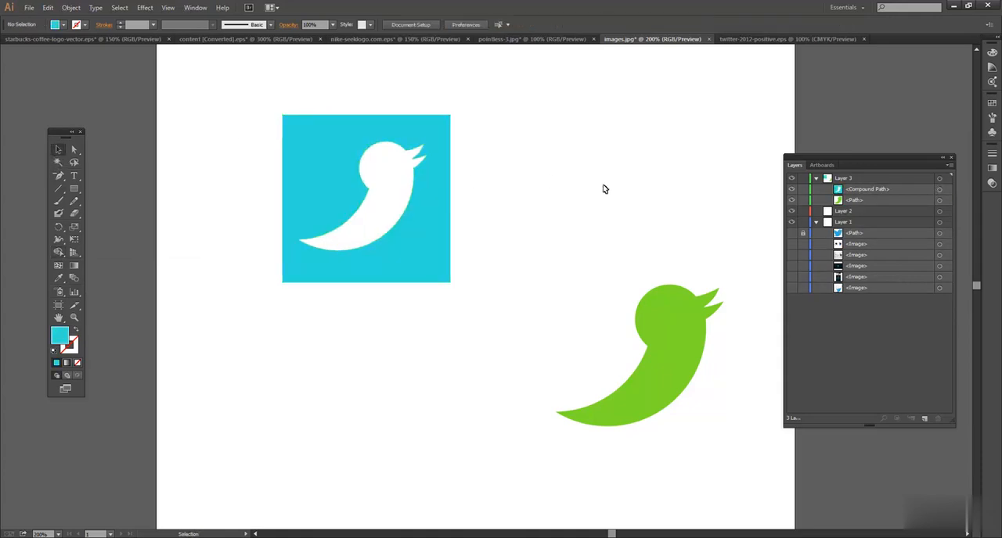
click(430, 240)
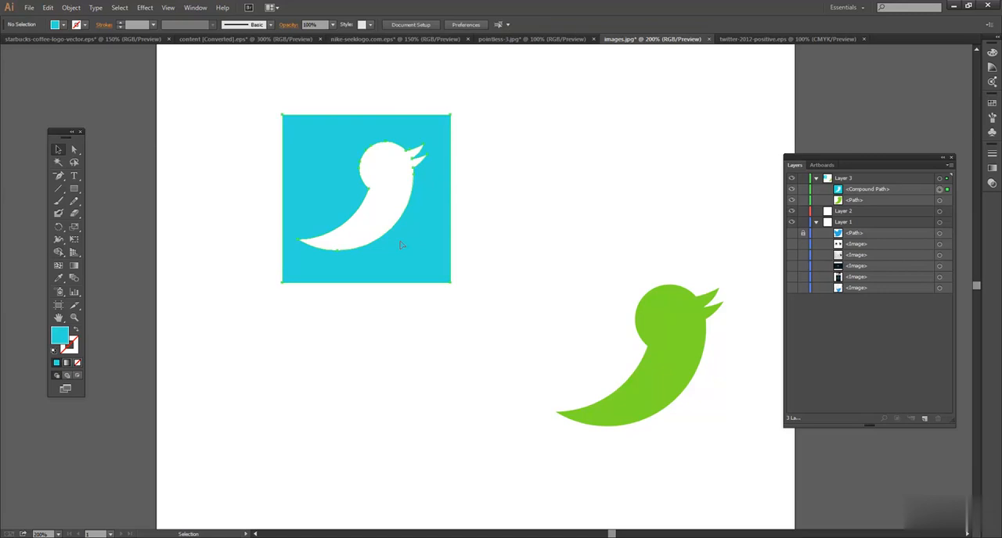